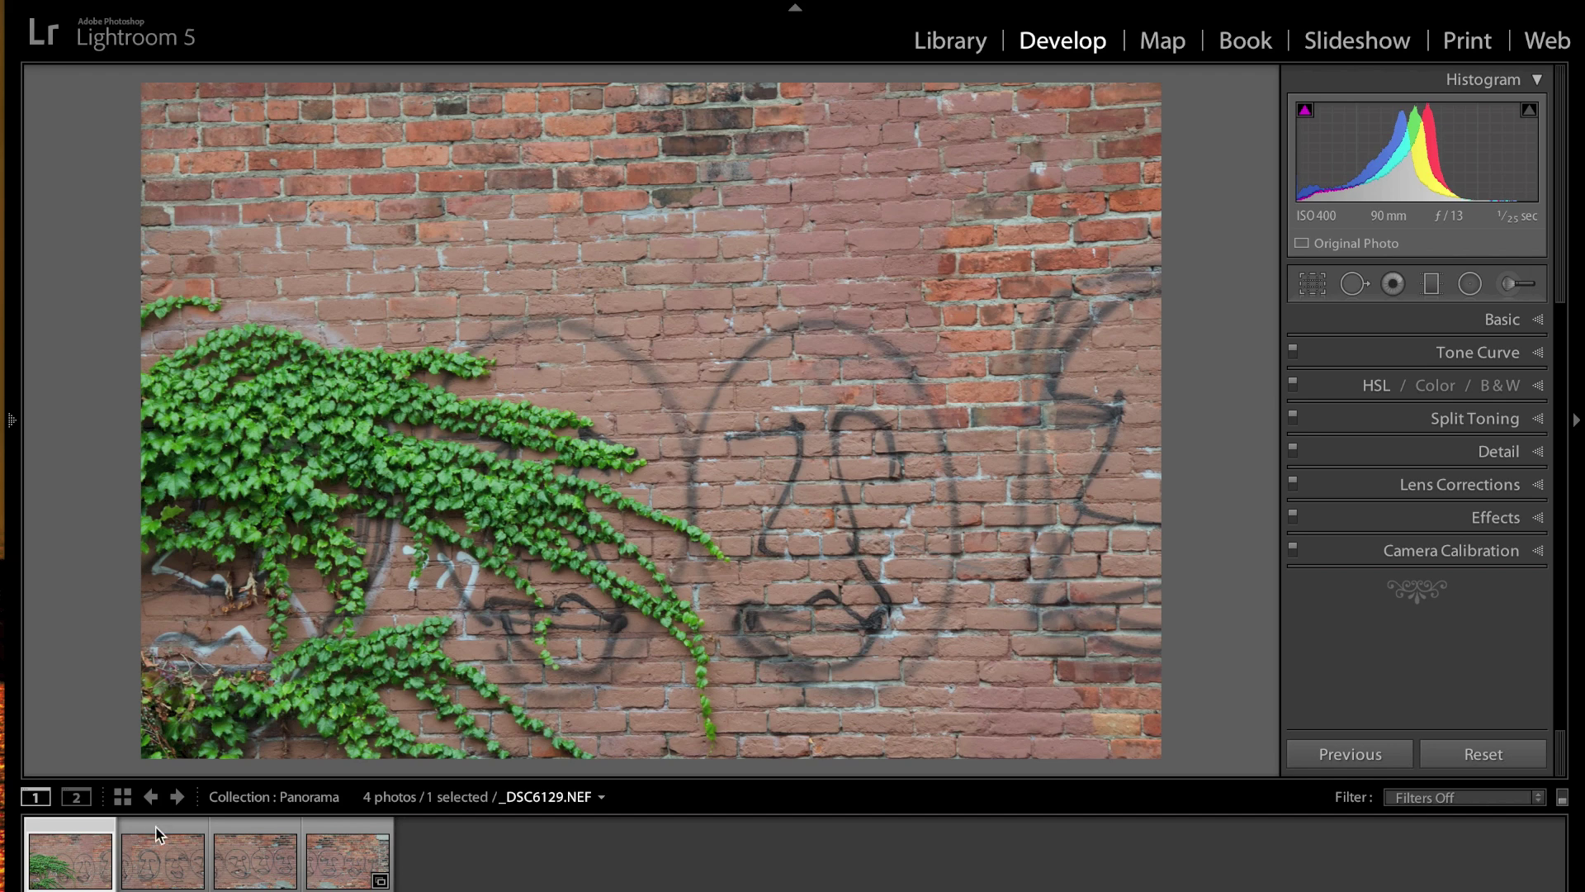
click(162, 874)
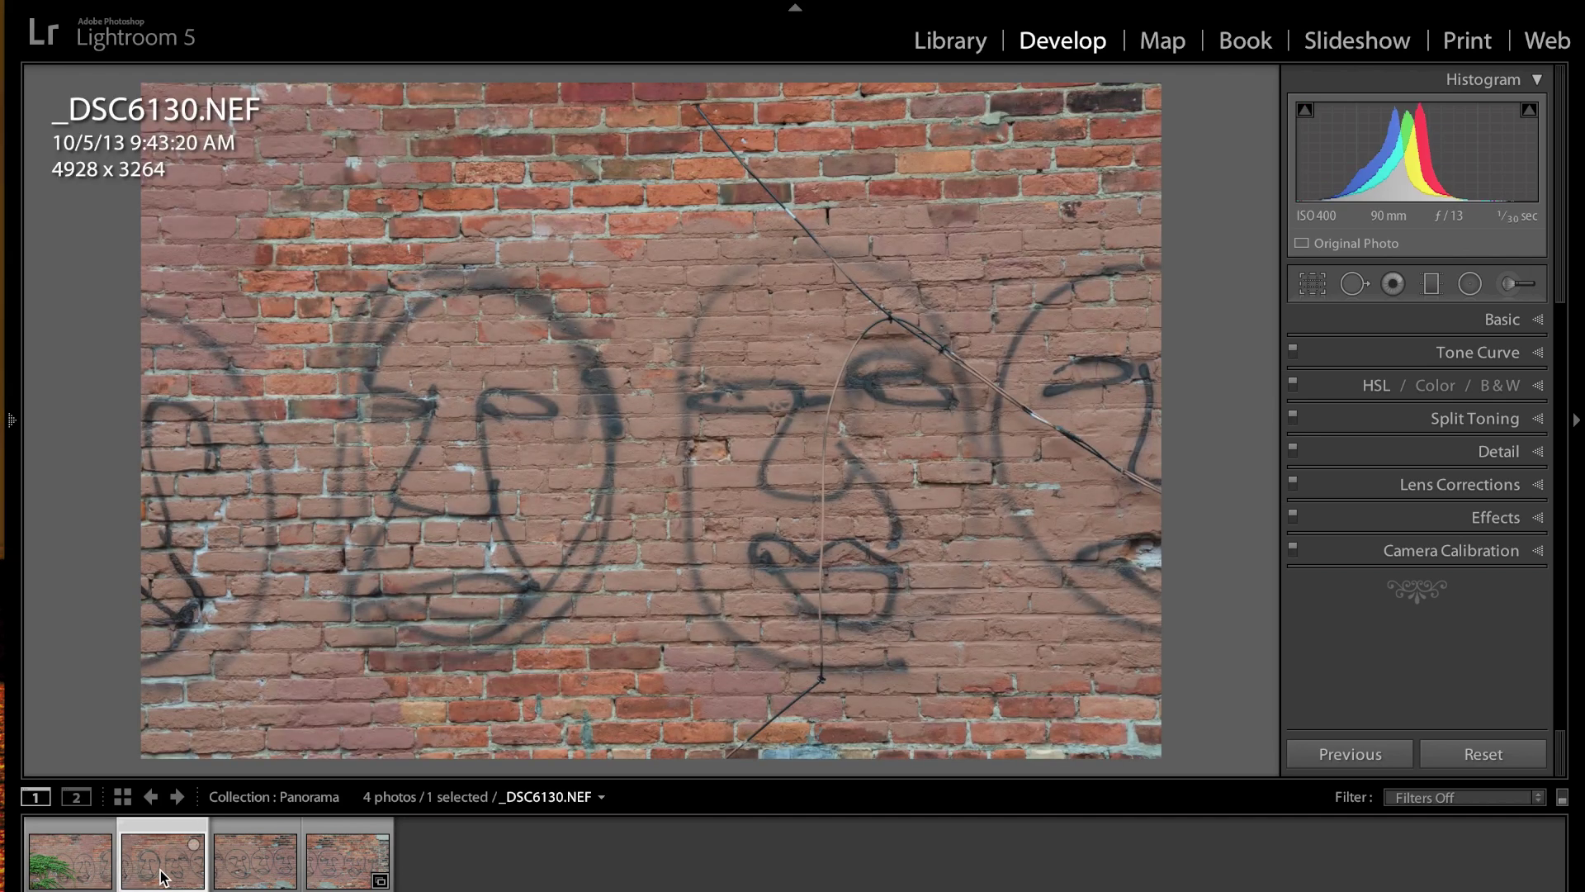
click(250, 854)
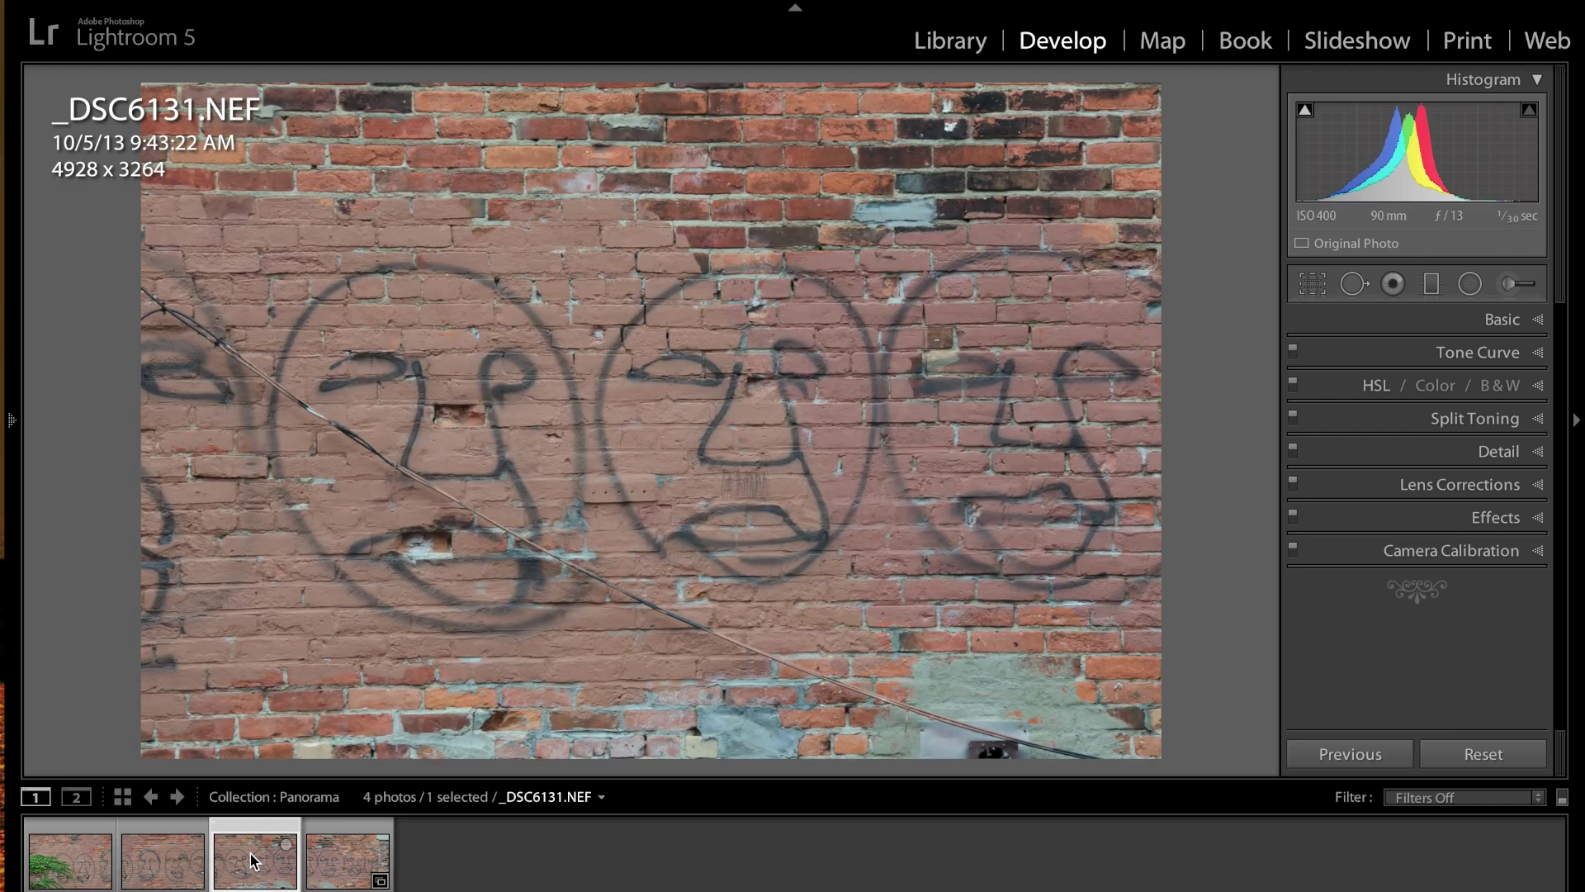
click(349, 863)
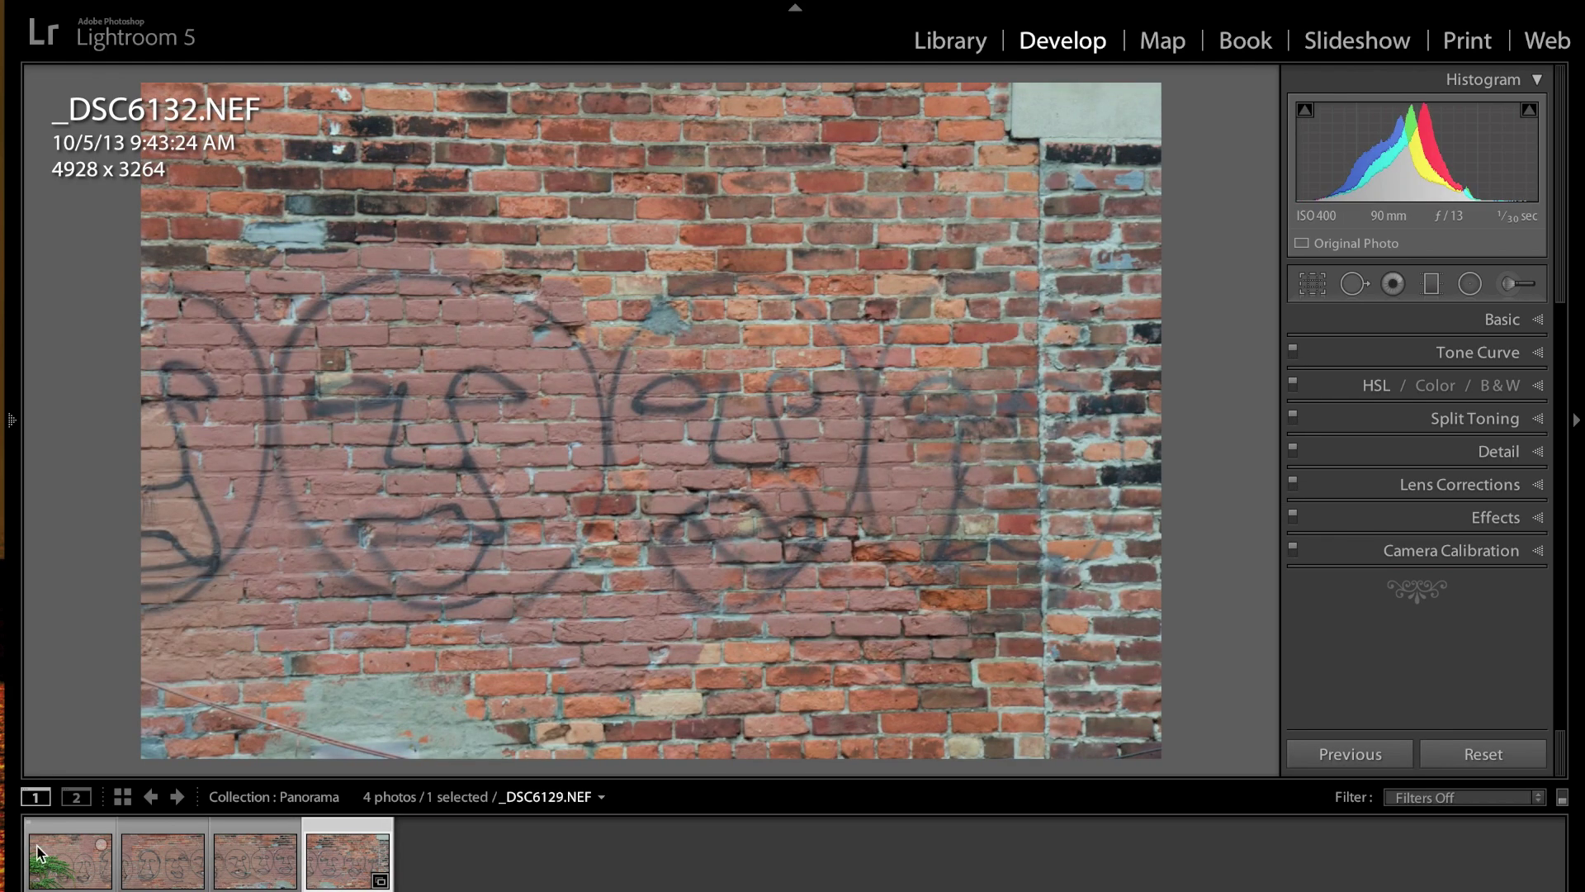
click(60, 863)
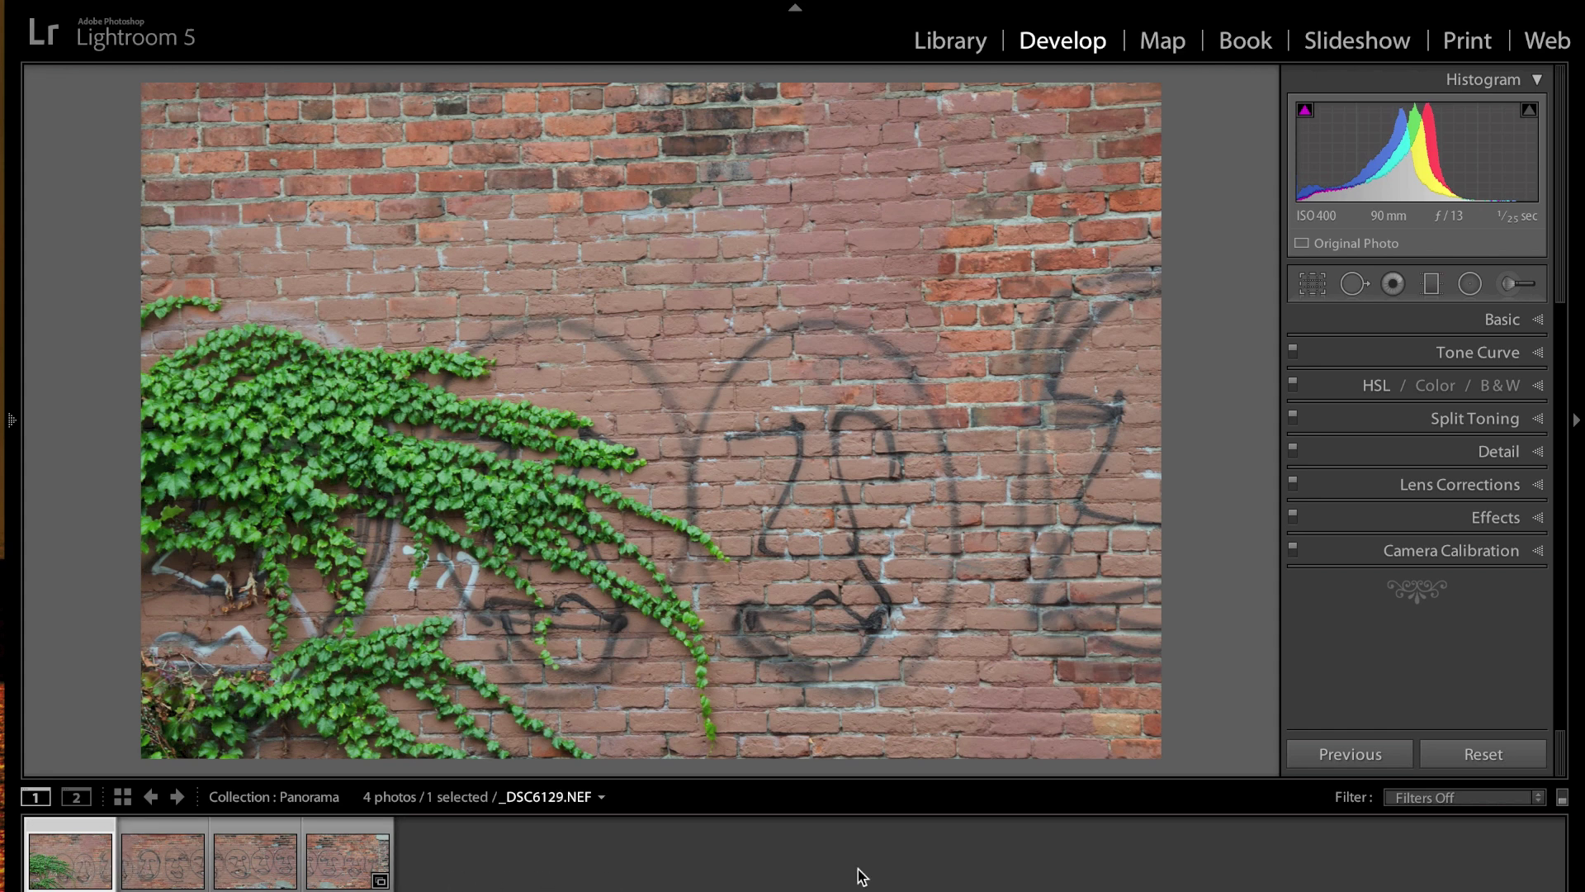
In the Basic panel, set Highlights to -100 and raise Whites to +53 while previewing clipping
click(1540, 322)
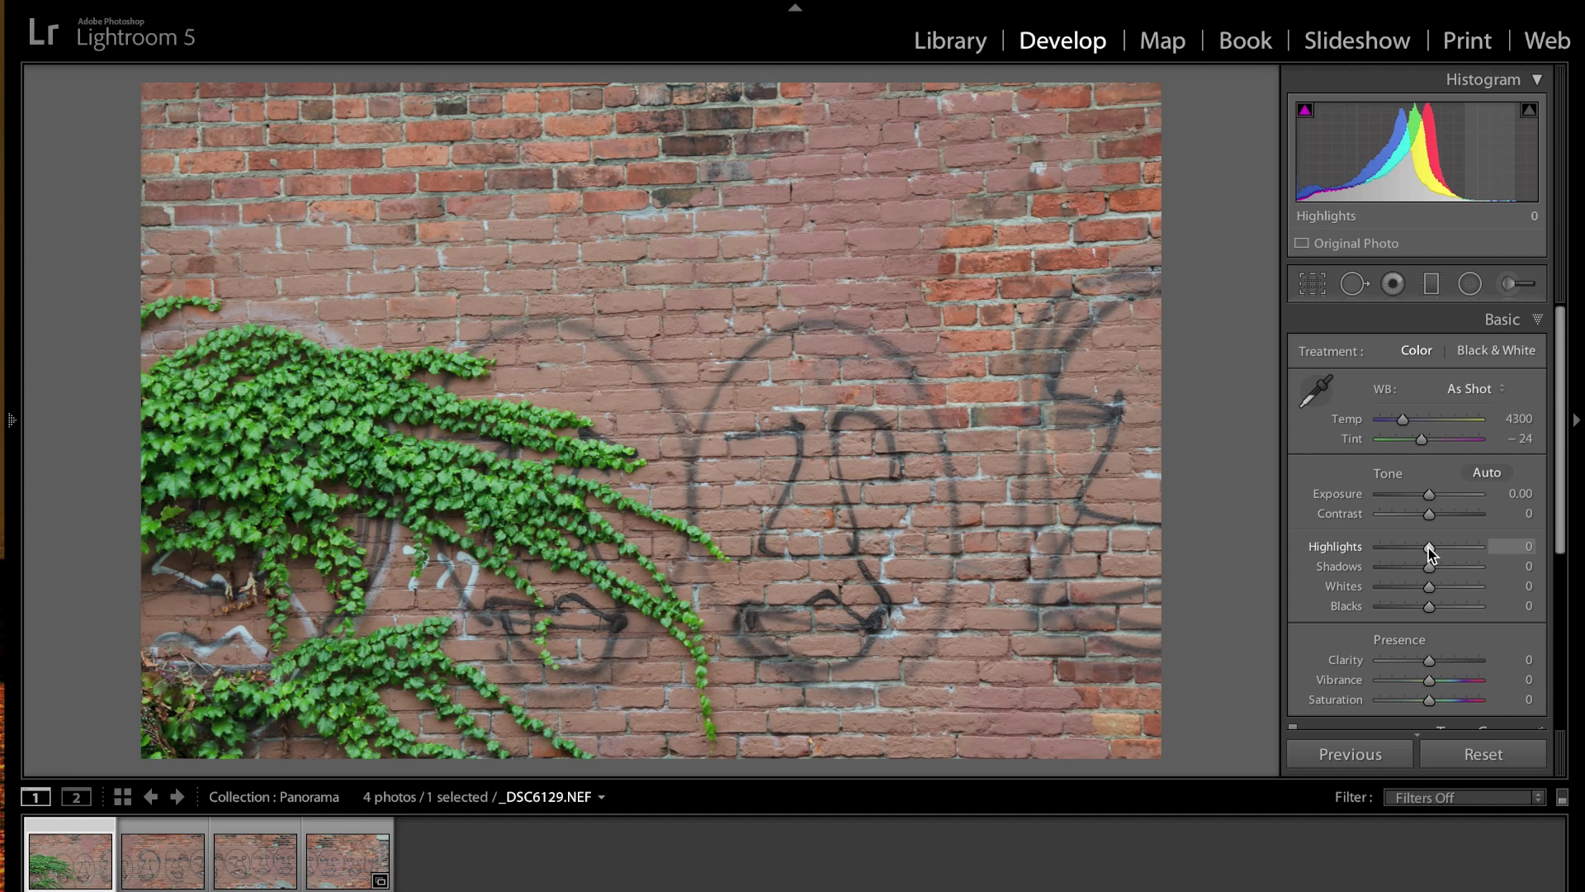
mouse_move(1428, 547)
mouse_down()
mouse_move(1375, 548)
mouse_move(1485, 566)
mouse_up()
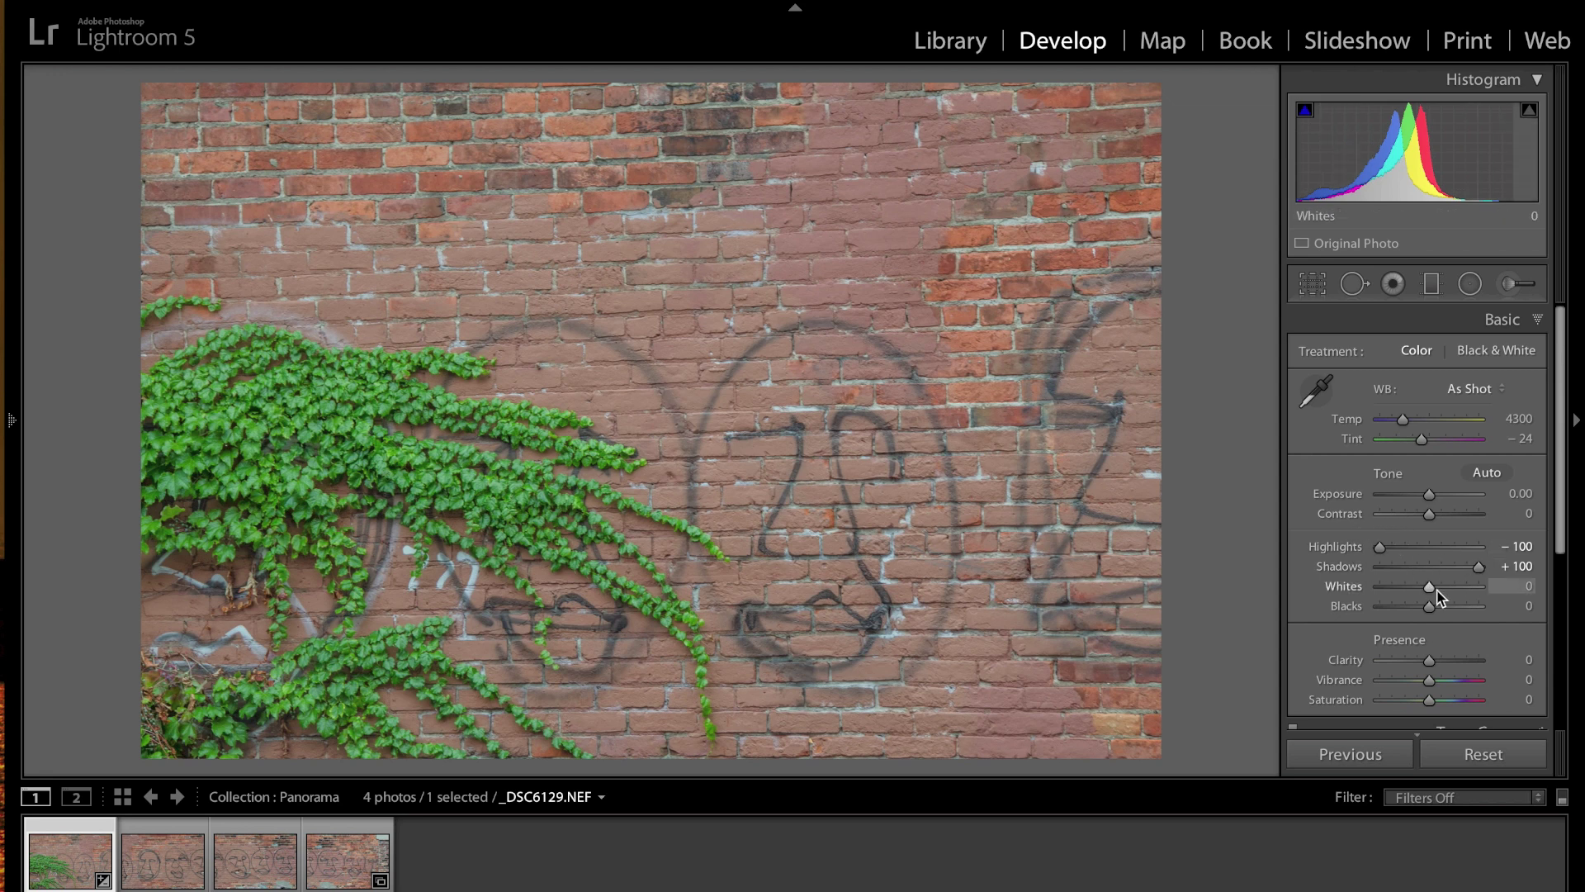
key(alt)
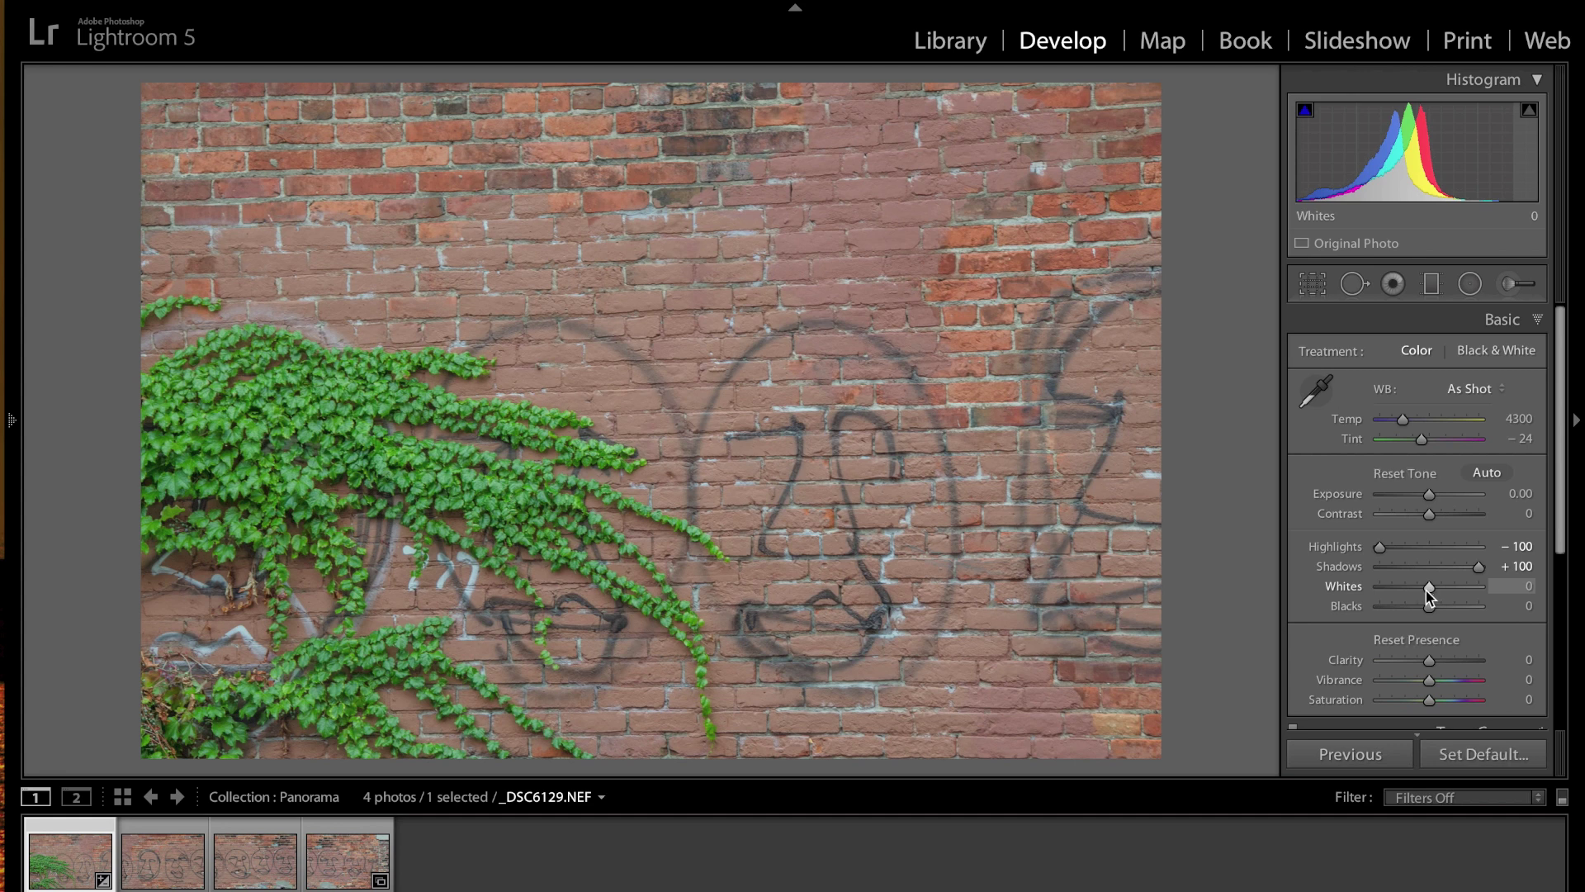
right_click(1429, 593)
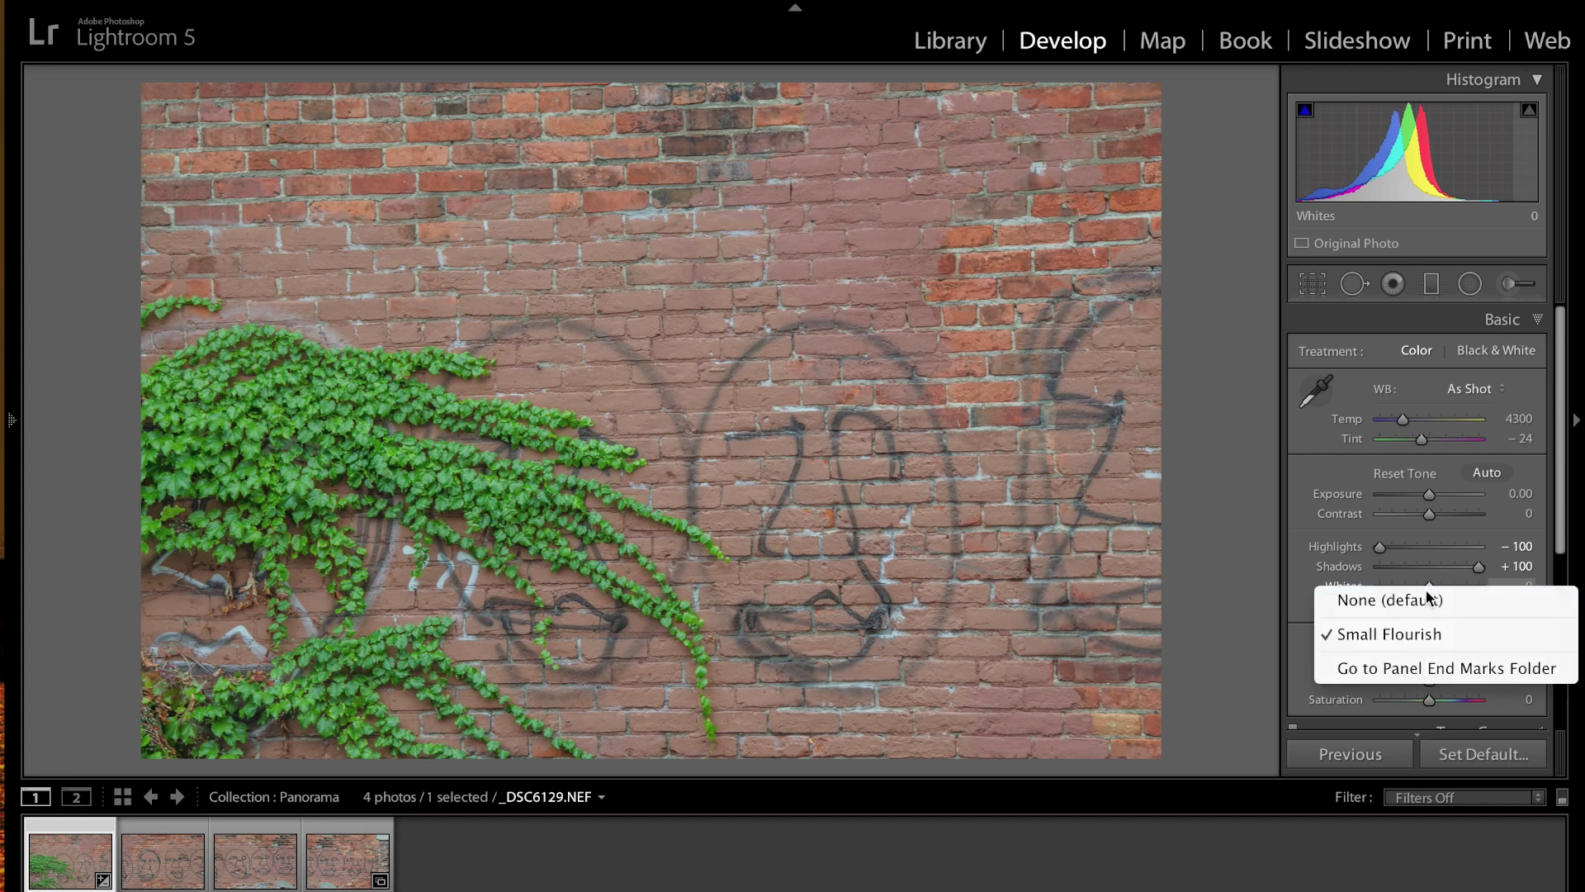
click(1429, 594)
alt+click(1428, 591)
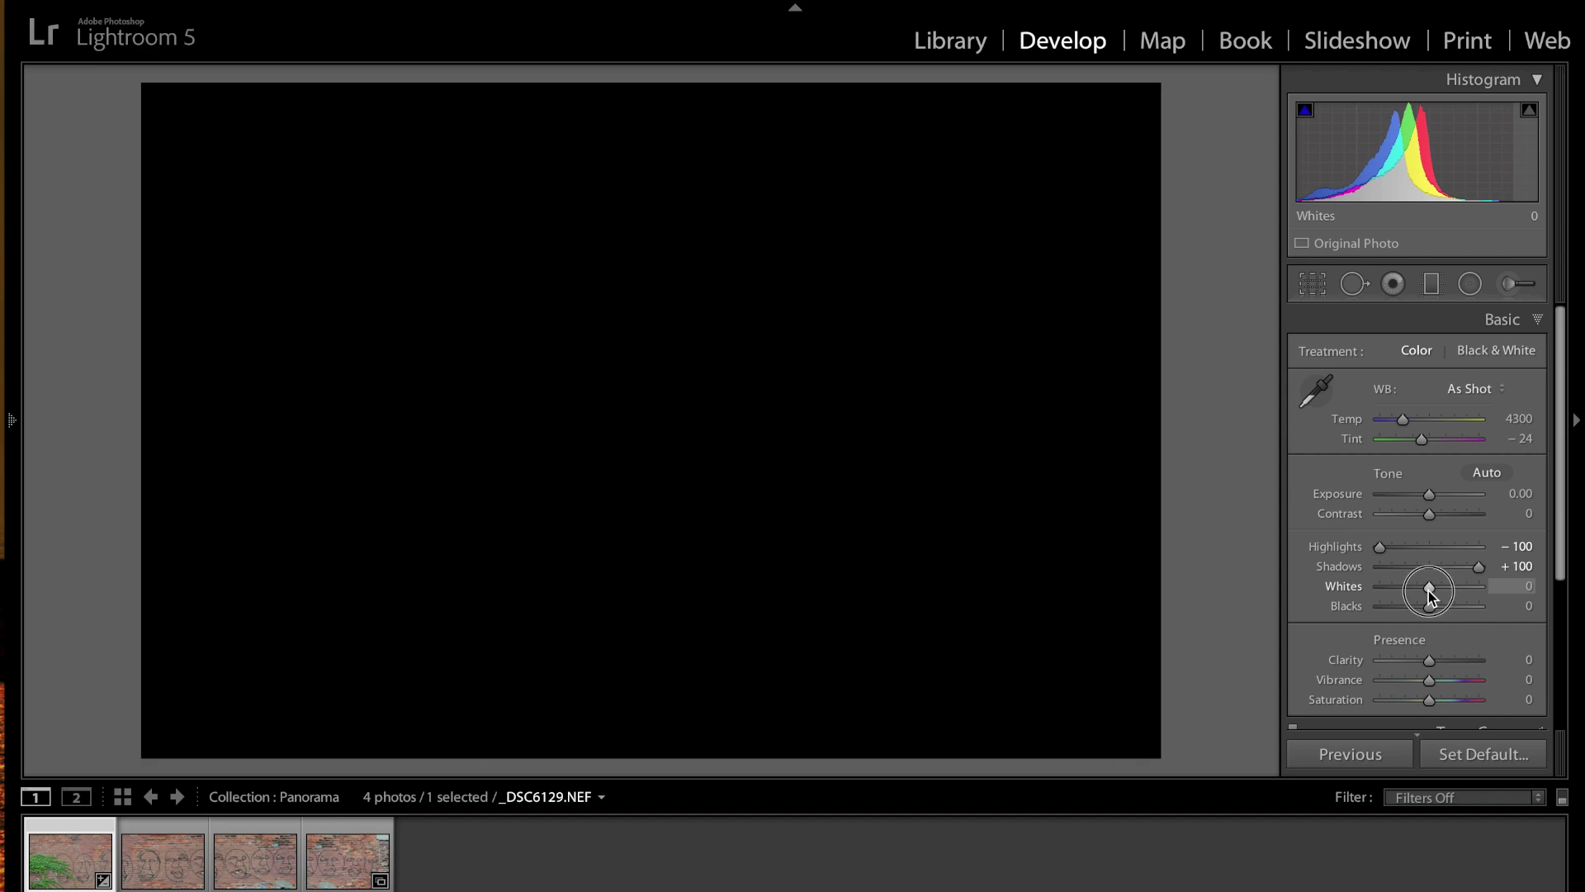
drag(1428, 591, 1454, 593)
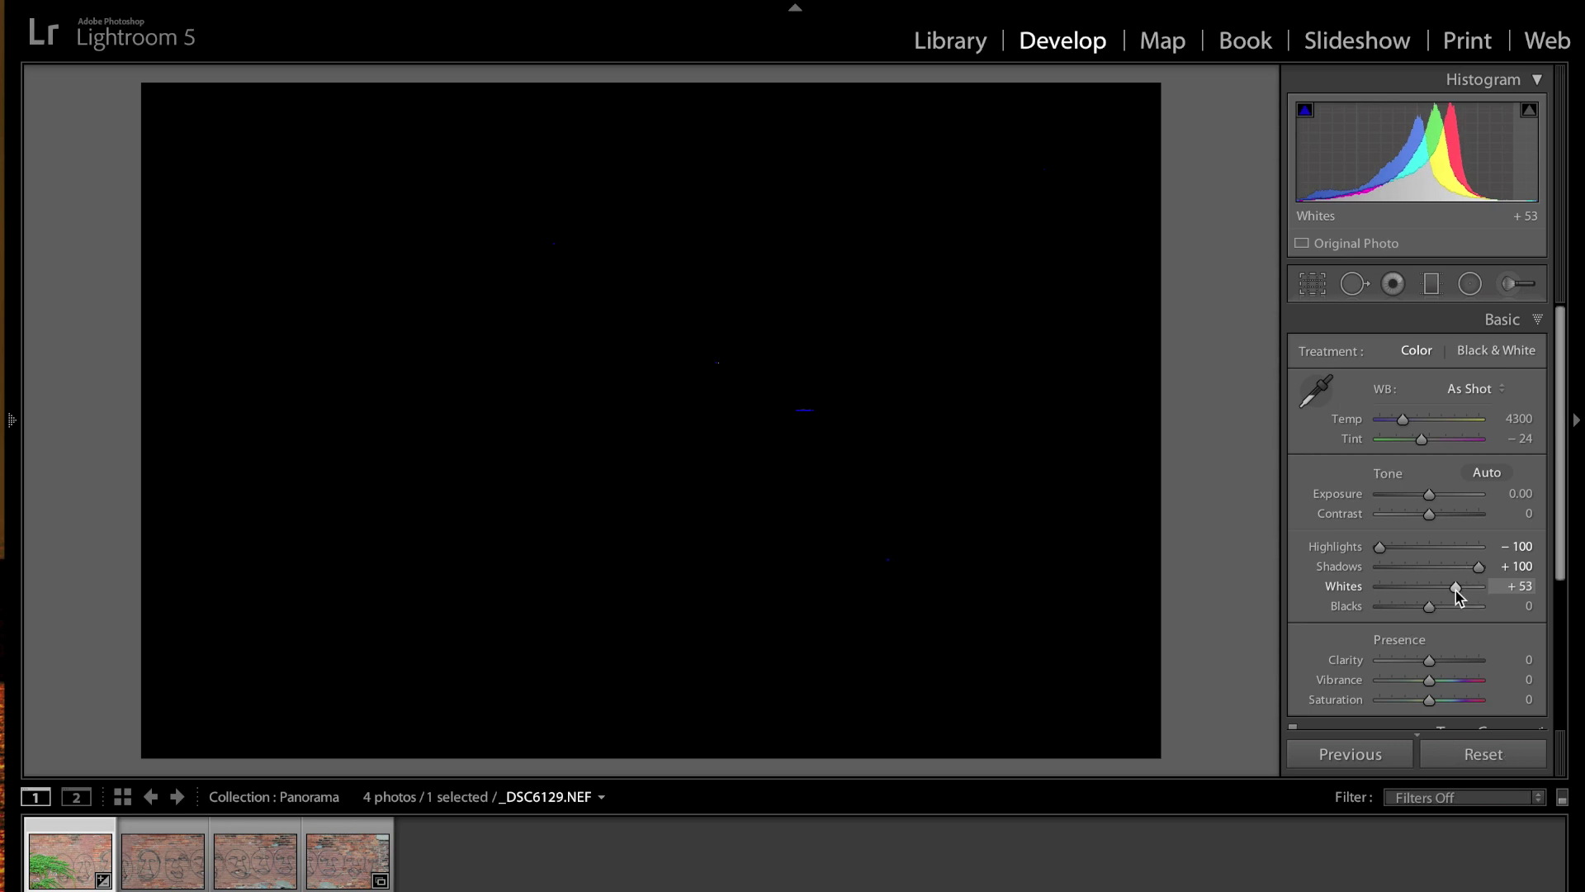
drag(1454, 591, 1455, 591)
Deepen Blacks to about -62 and add Clarity, Contrast +37 and a little Vibrance
key(alt)
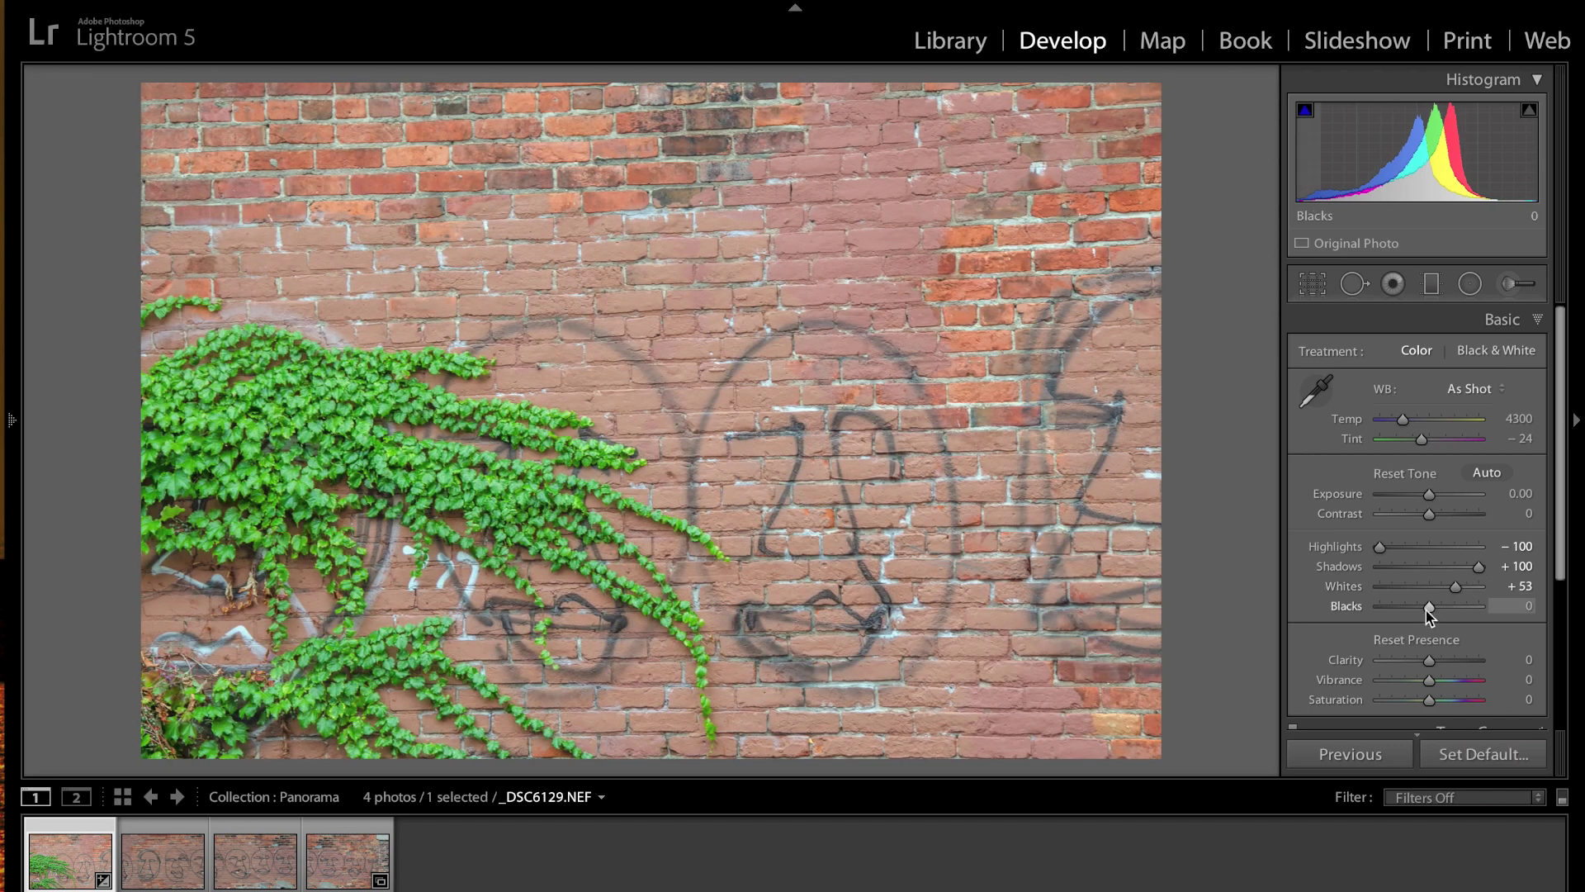
drag(1430, 616, 1423, 616)
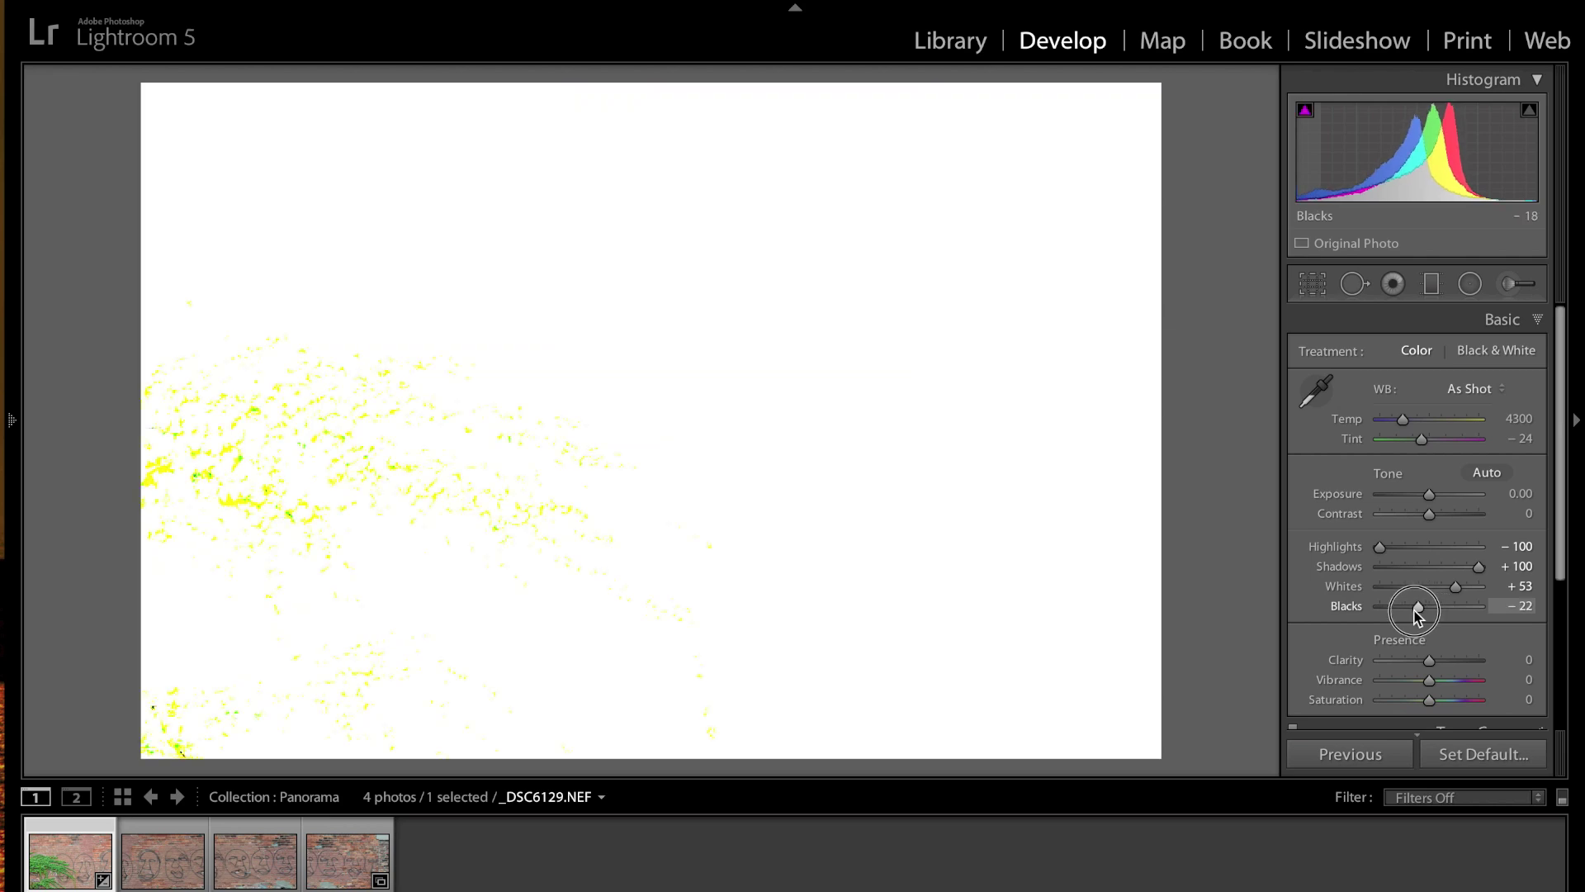
drag(1415, 608, 1397, 609)
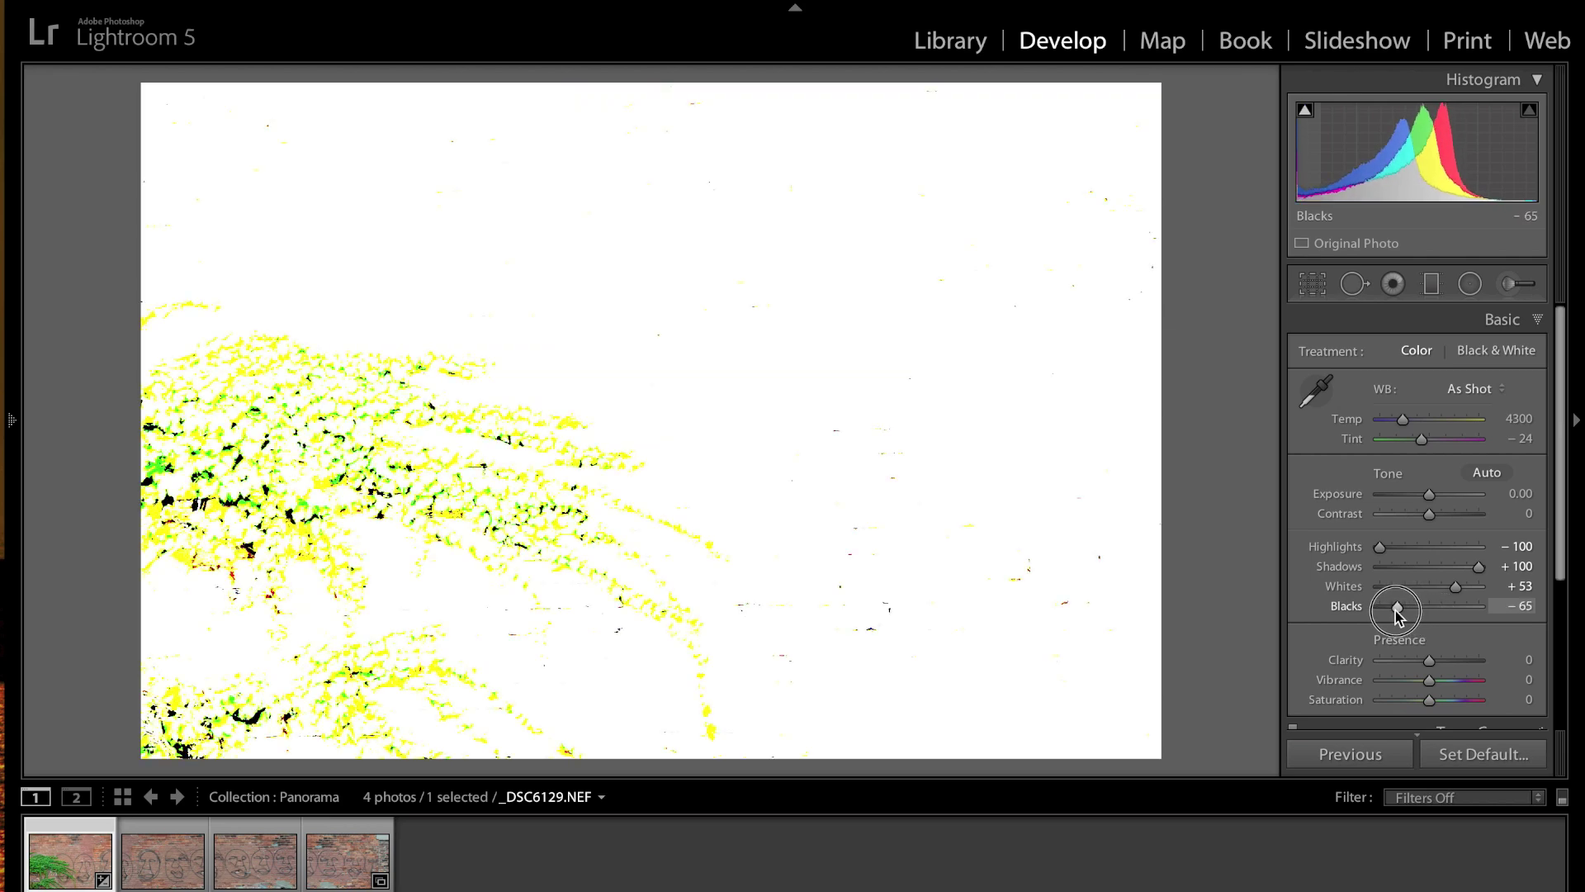
drag(1397, 612, 1398, 611)
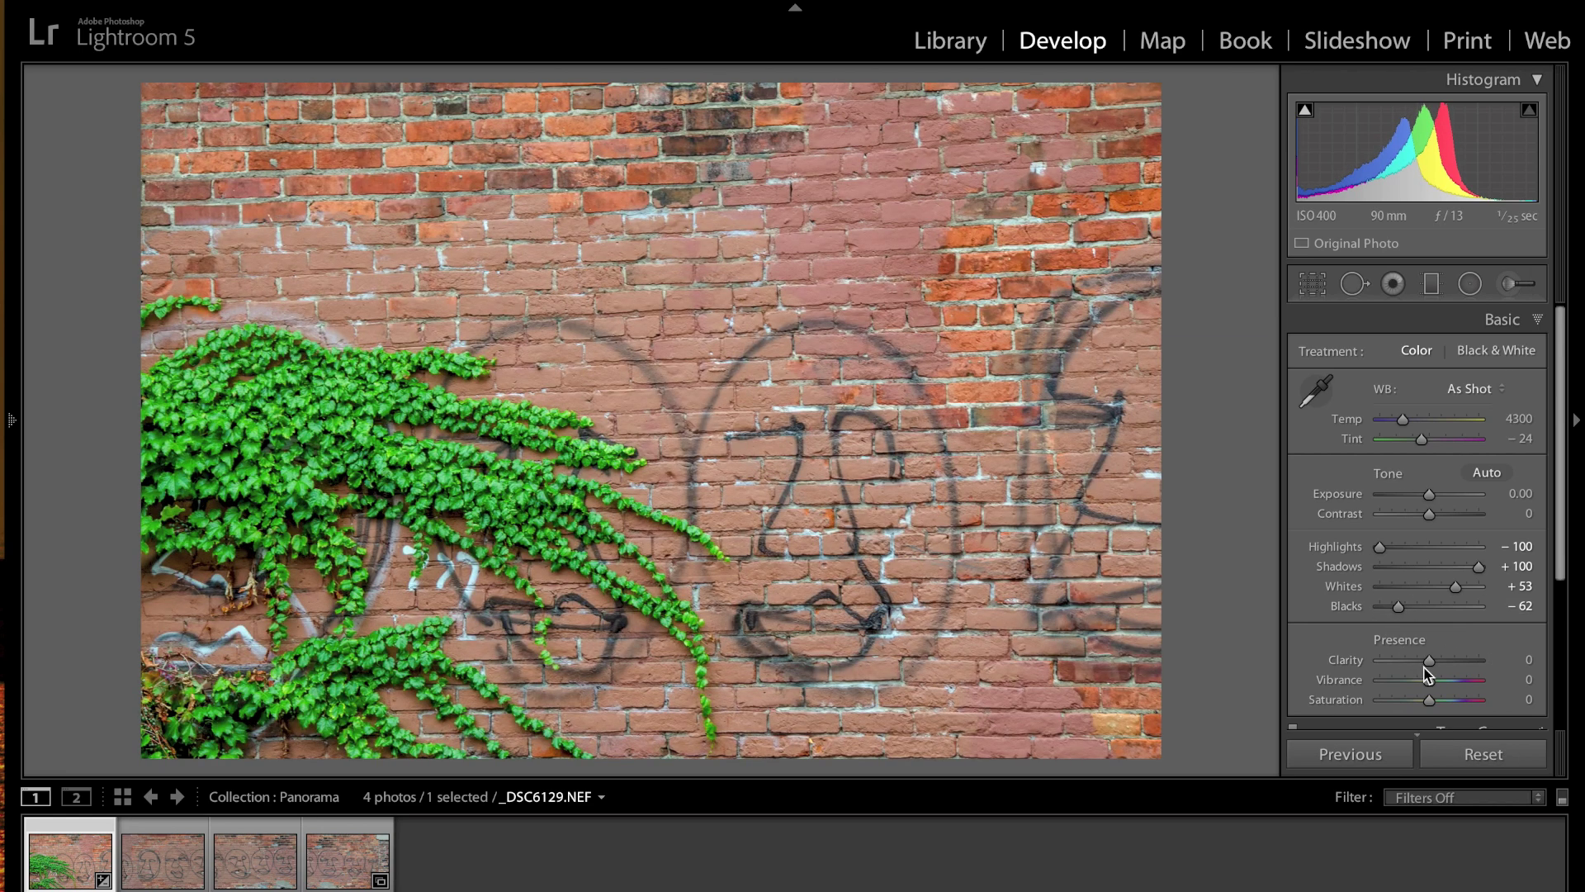
drag(1429, 660, 1449, 662)
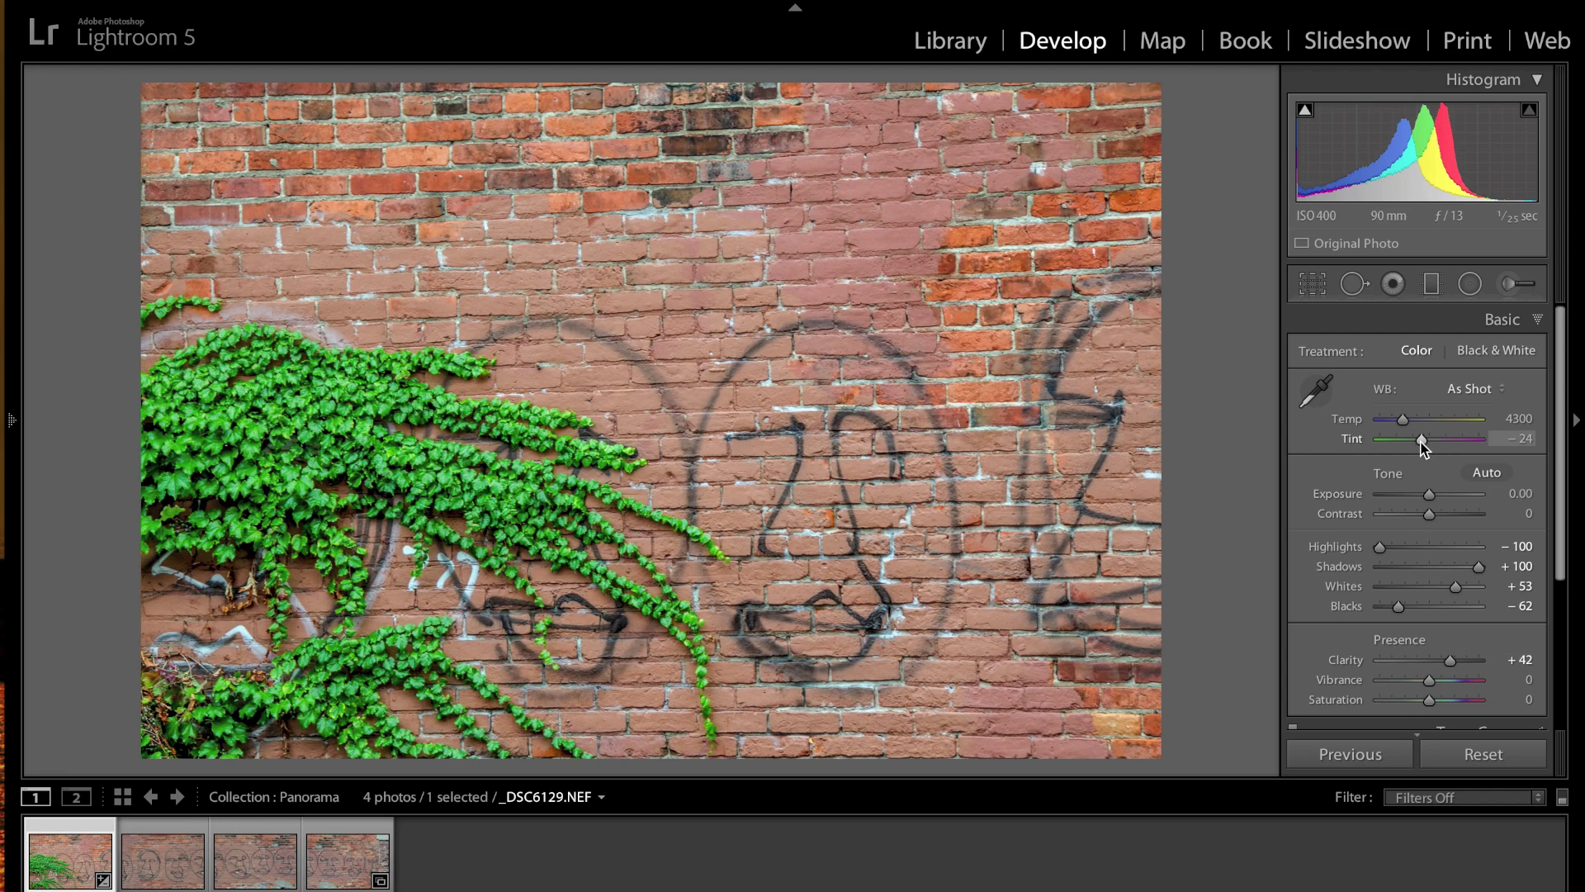
drag(1429, 515, 1447, 515)
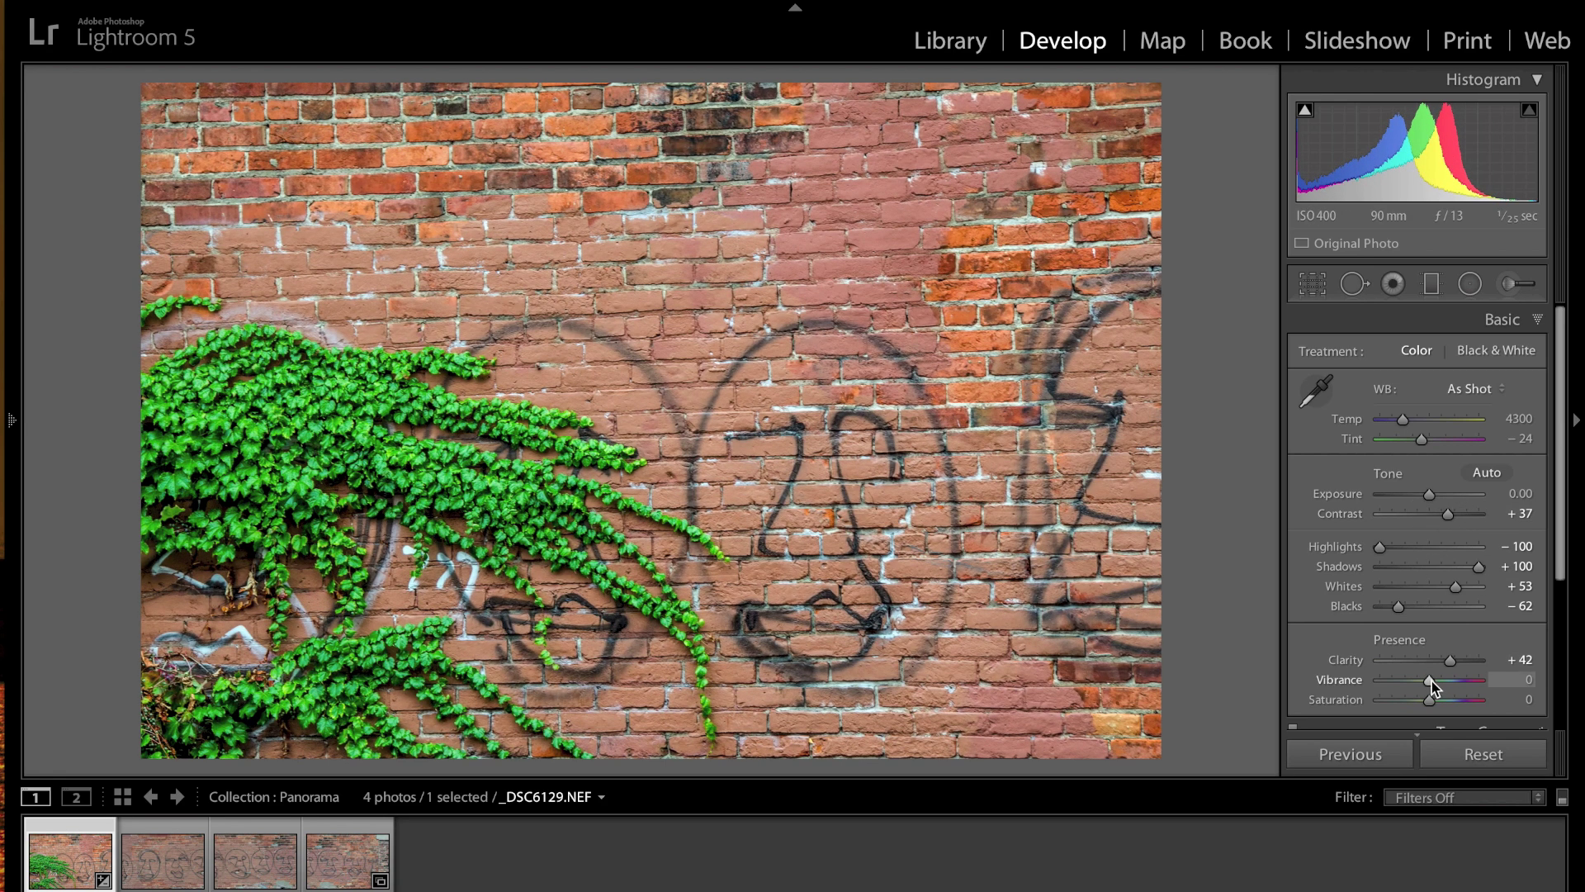
drag(1429, 681, 1434, 682)
In the Detail panel, set Sharpening Amount to 72 and Luminance noise reduction to 42
click(1537, 321)
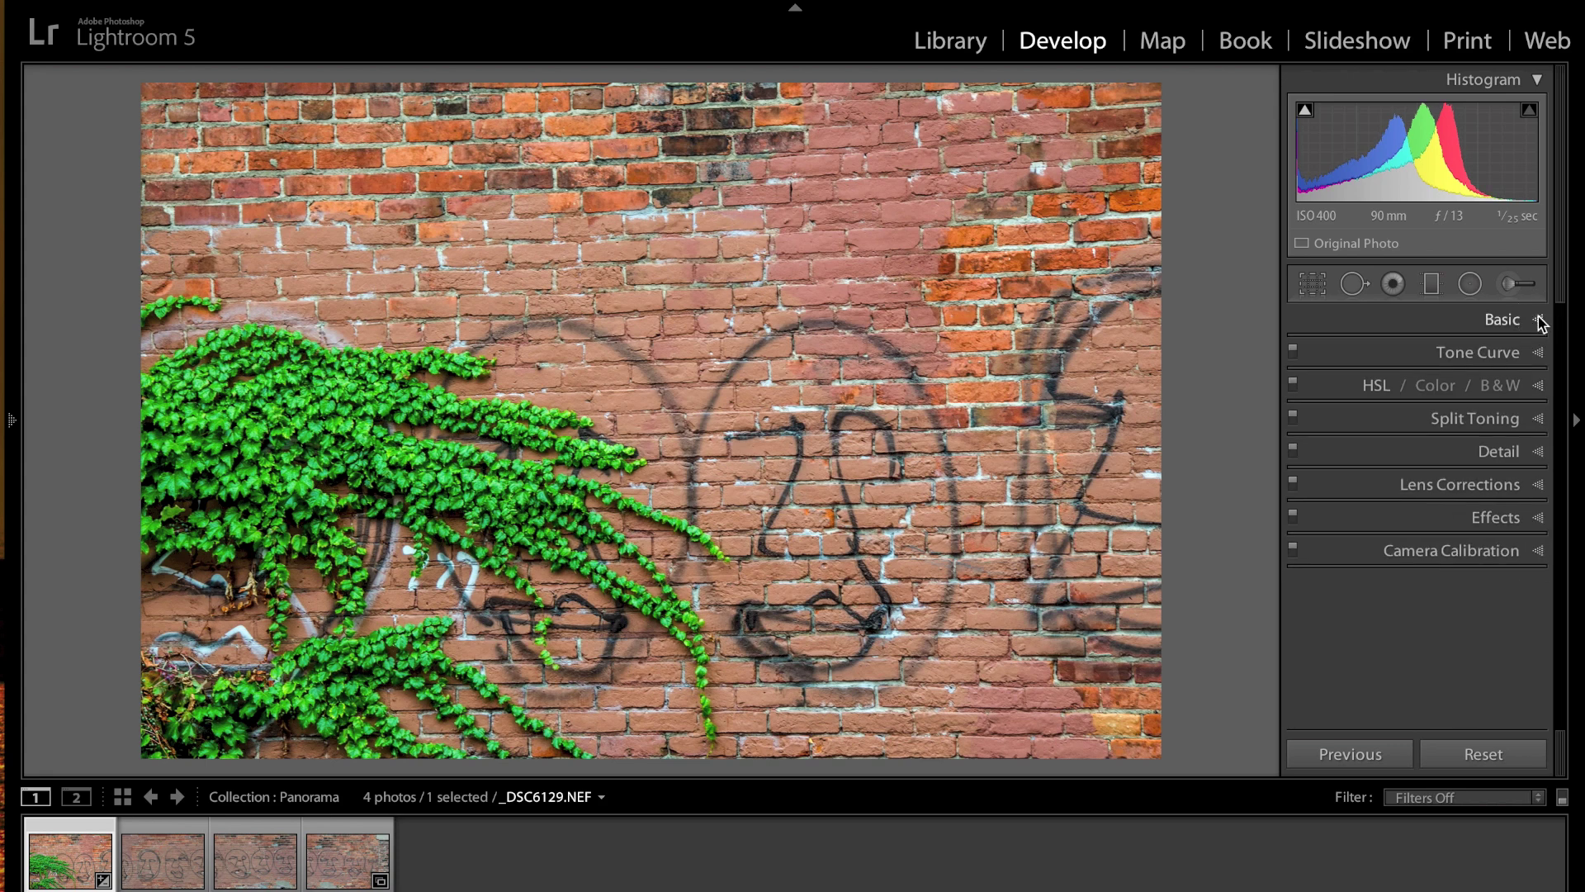
click(1538, 451)
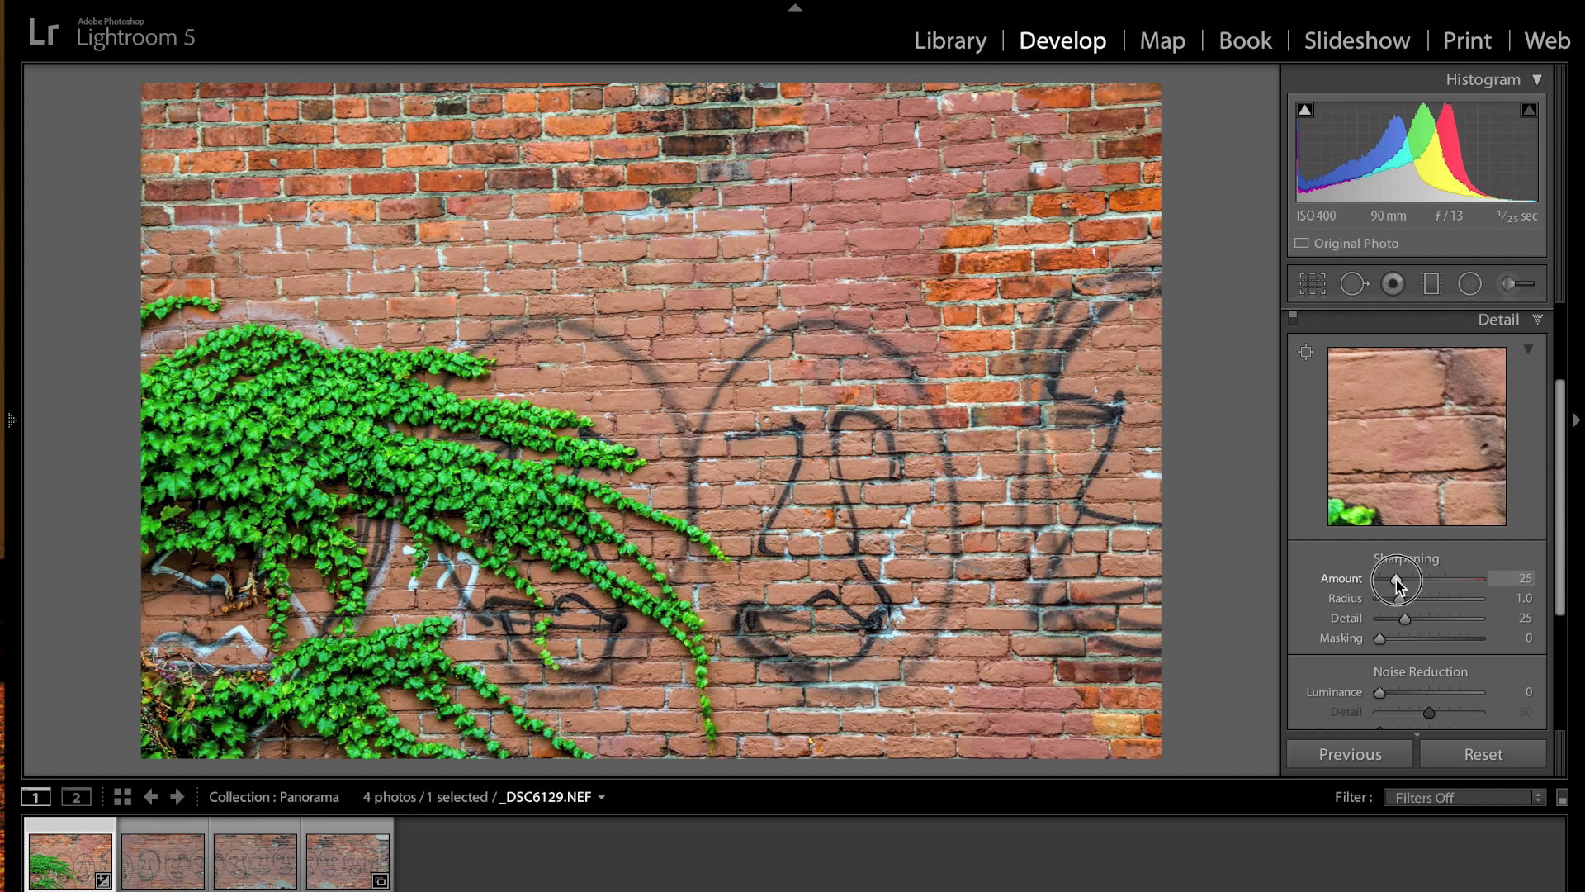
drag(1395, 580, 1428, 581)
drag(1378, 692, 1419, 694)
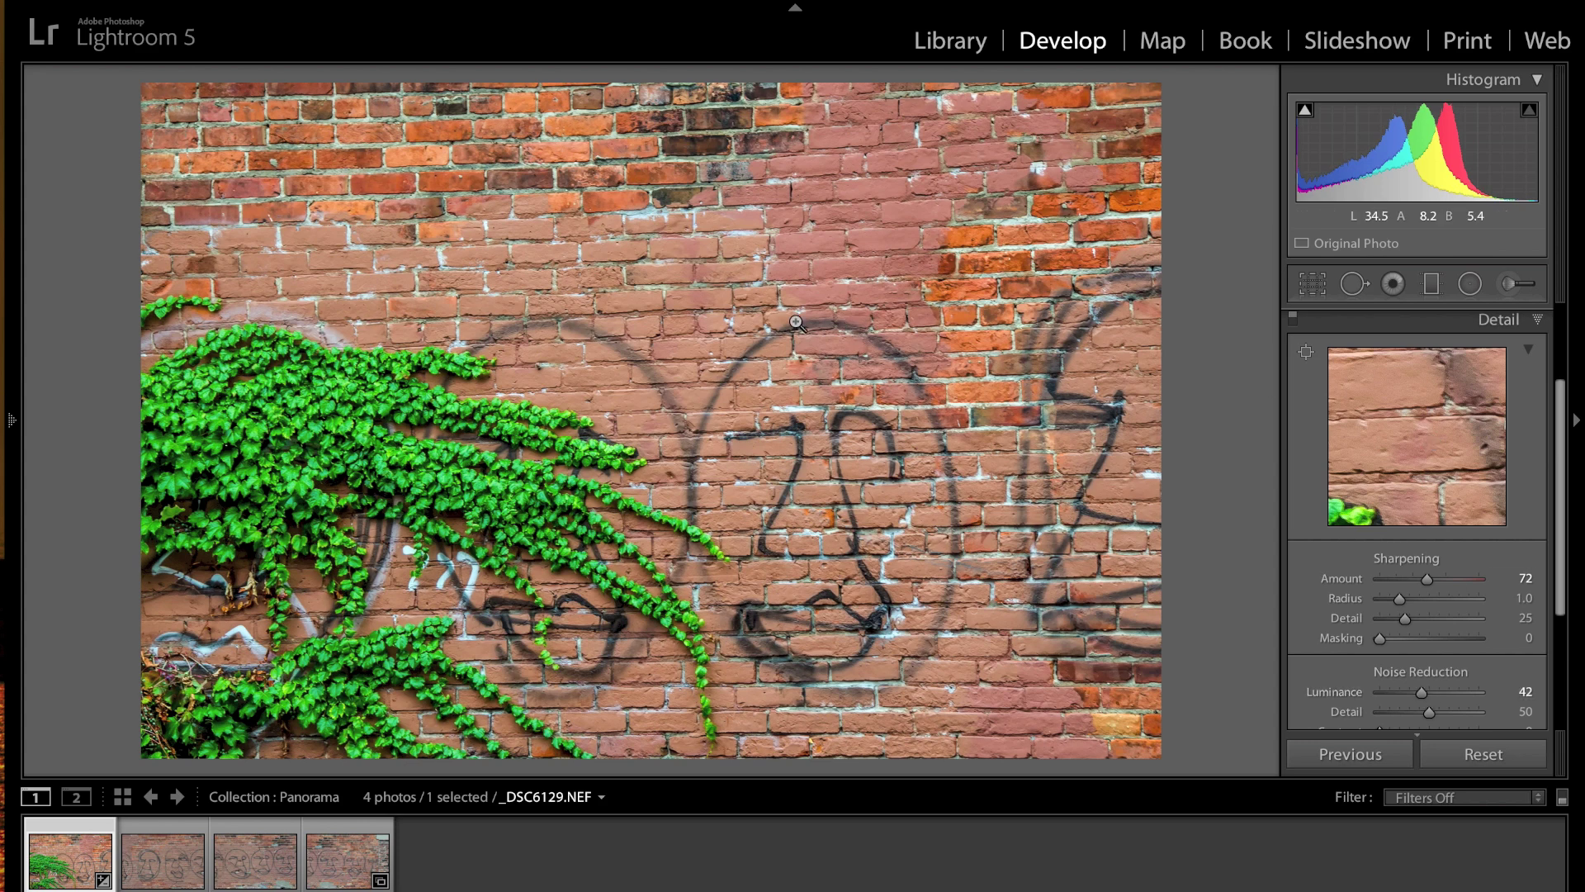
click(1538, 320)
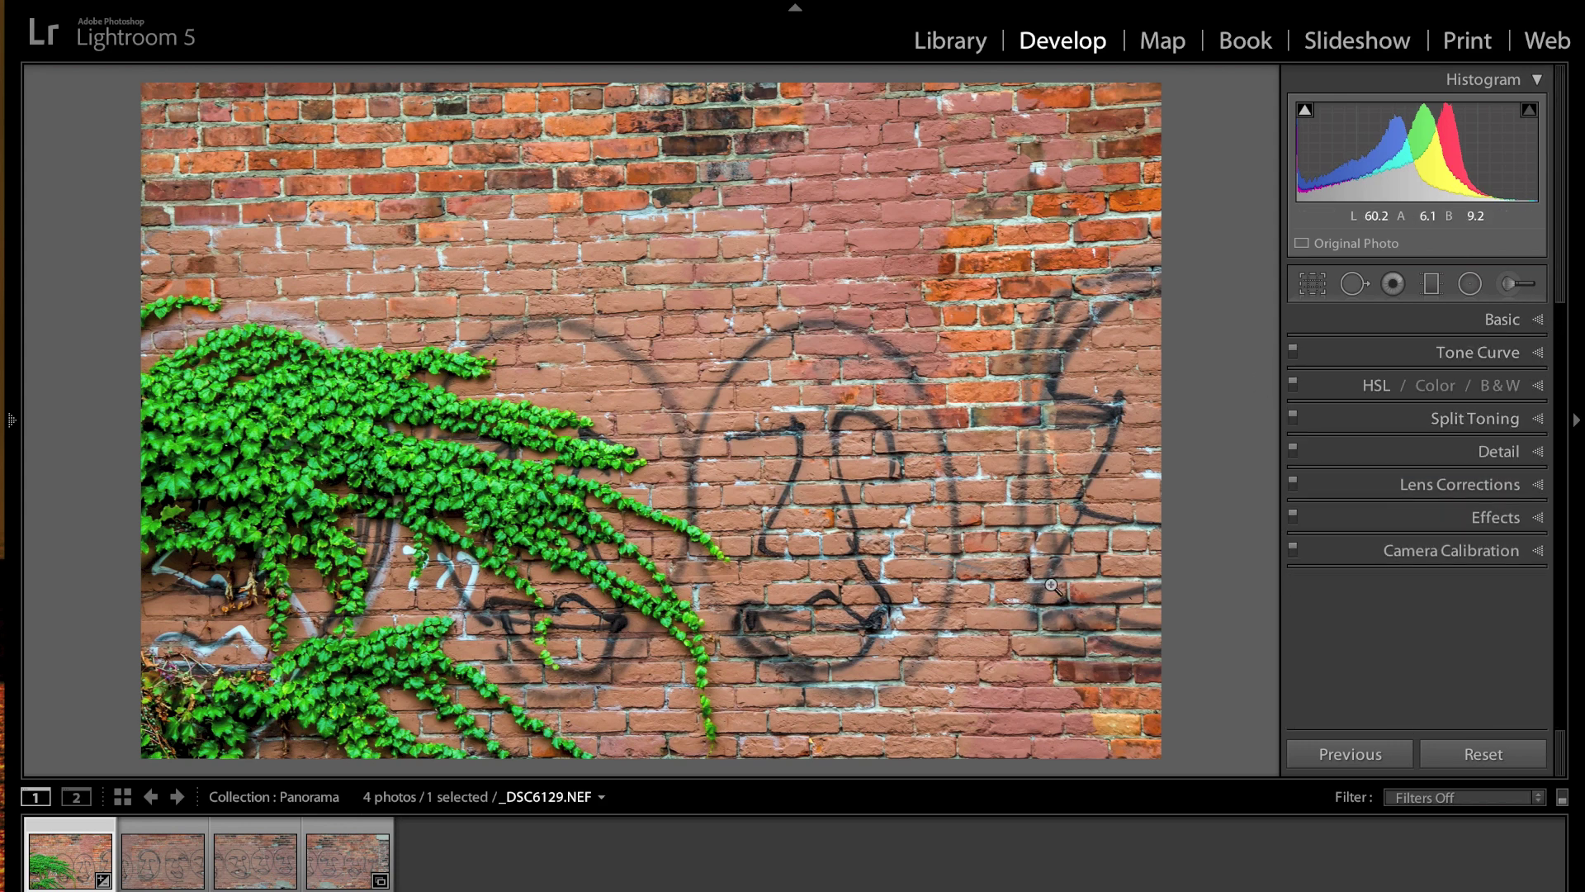
Enable lens profile corrections and chromatic aberration removal in Lens Corrections
click(1539, 485)
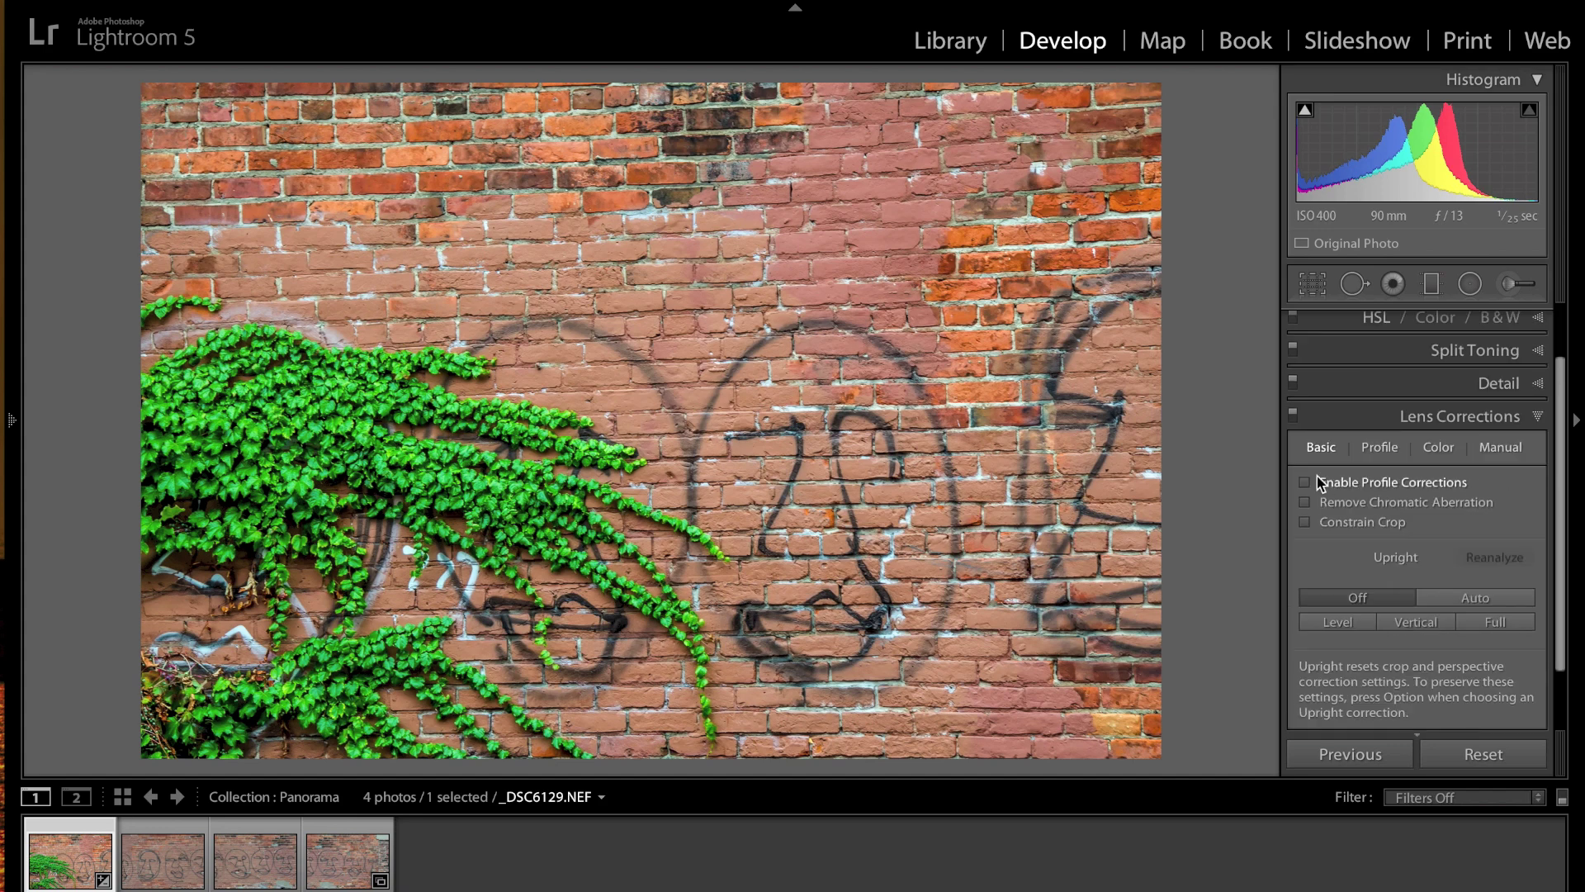
click(1306, 482)
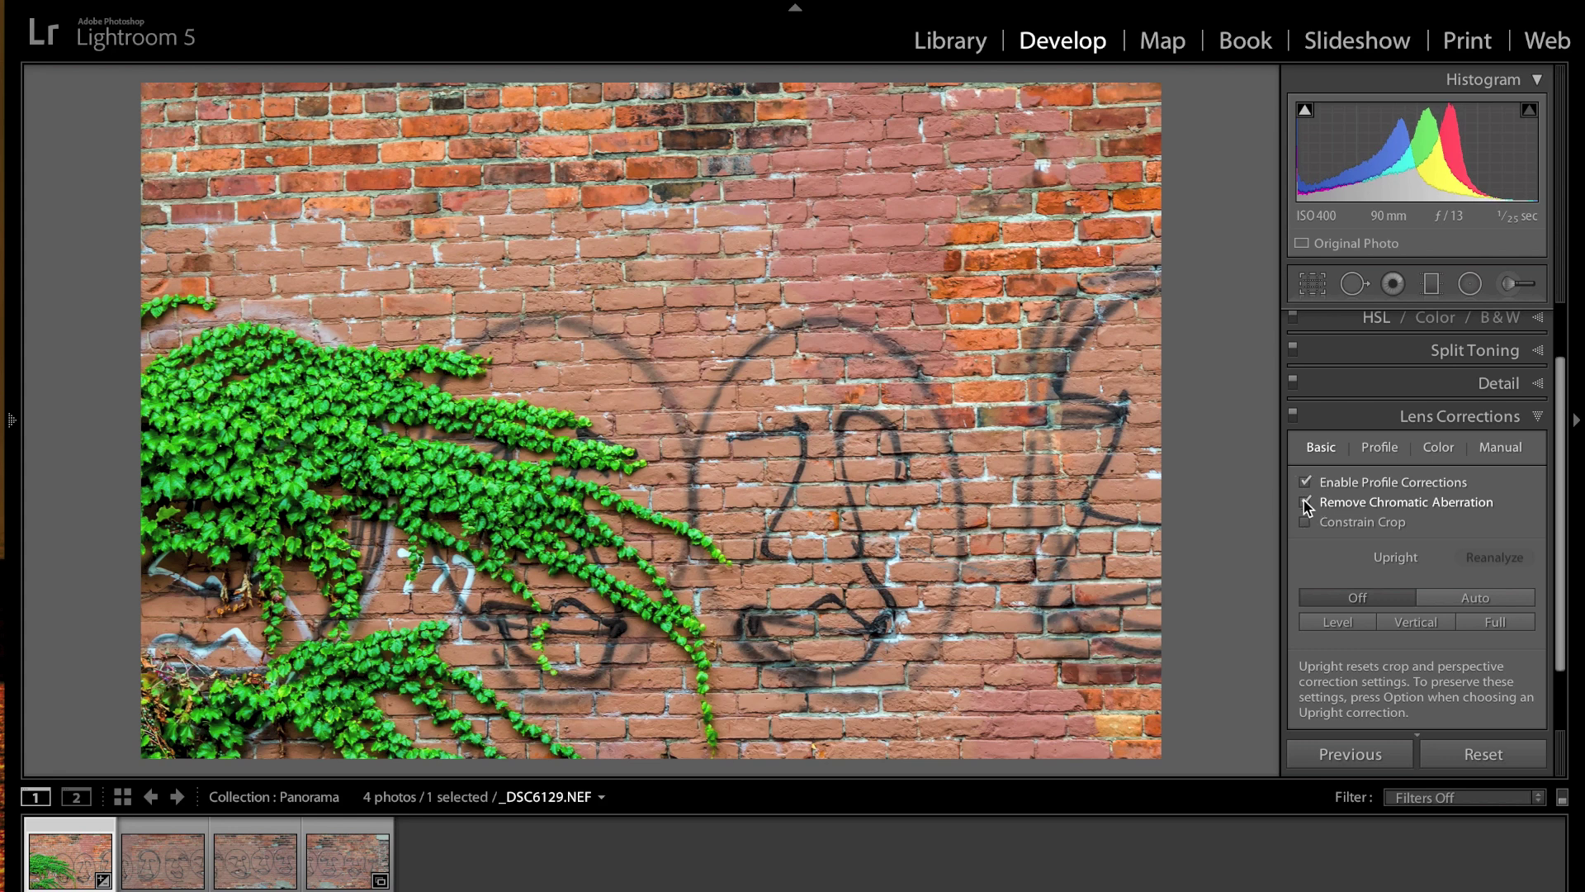
click(1539, 418)
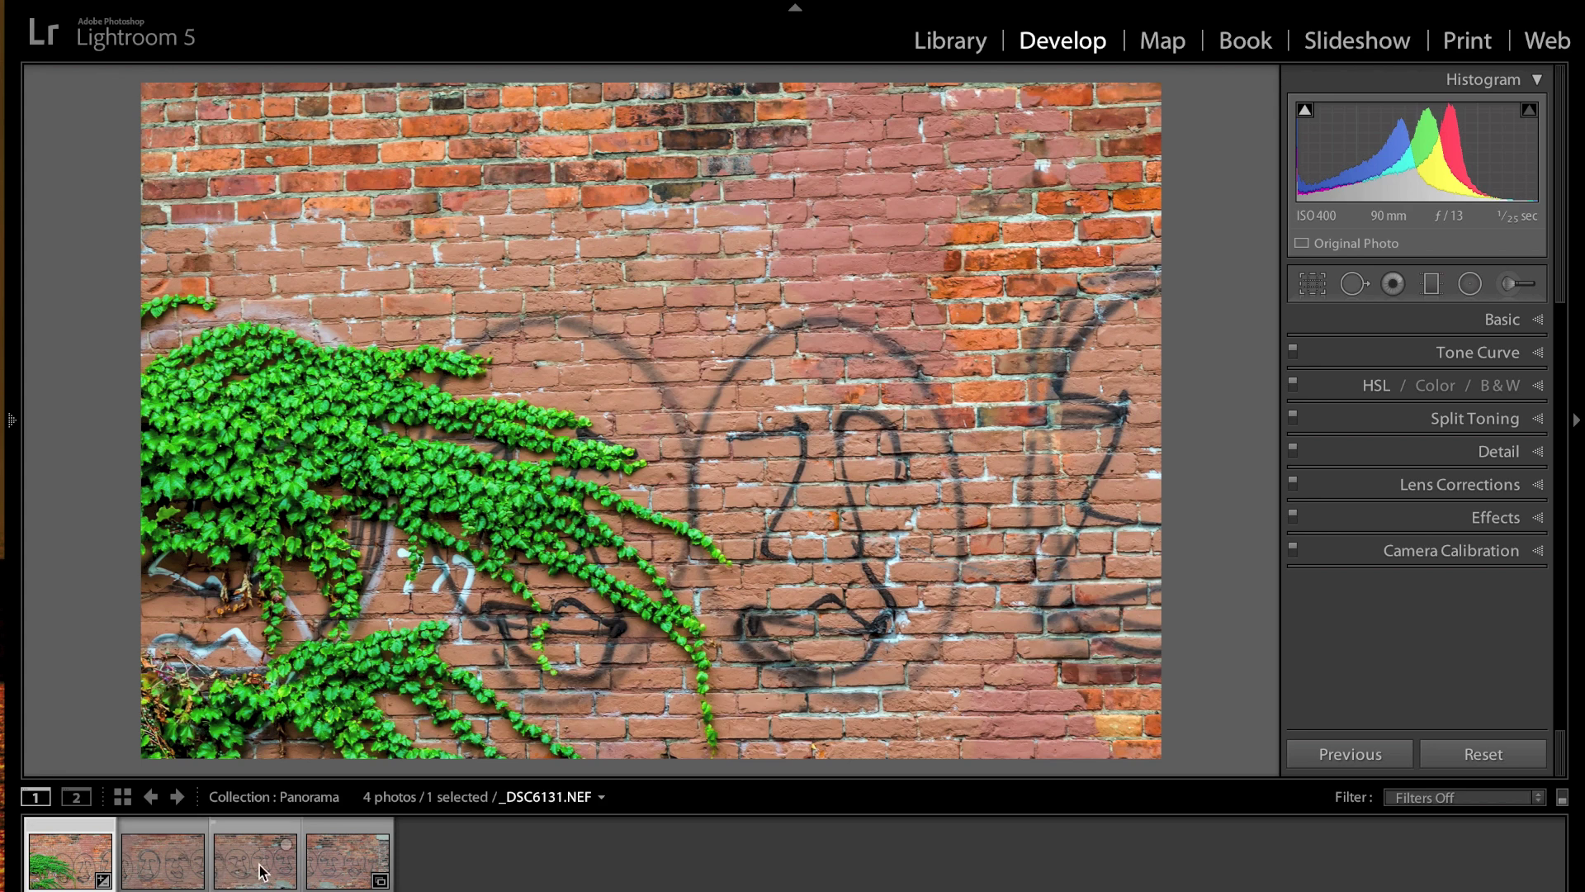
Select all four panorama photos and synchronize the ivy photo's settings to them
key(shift)
shift+click(342, 864)
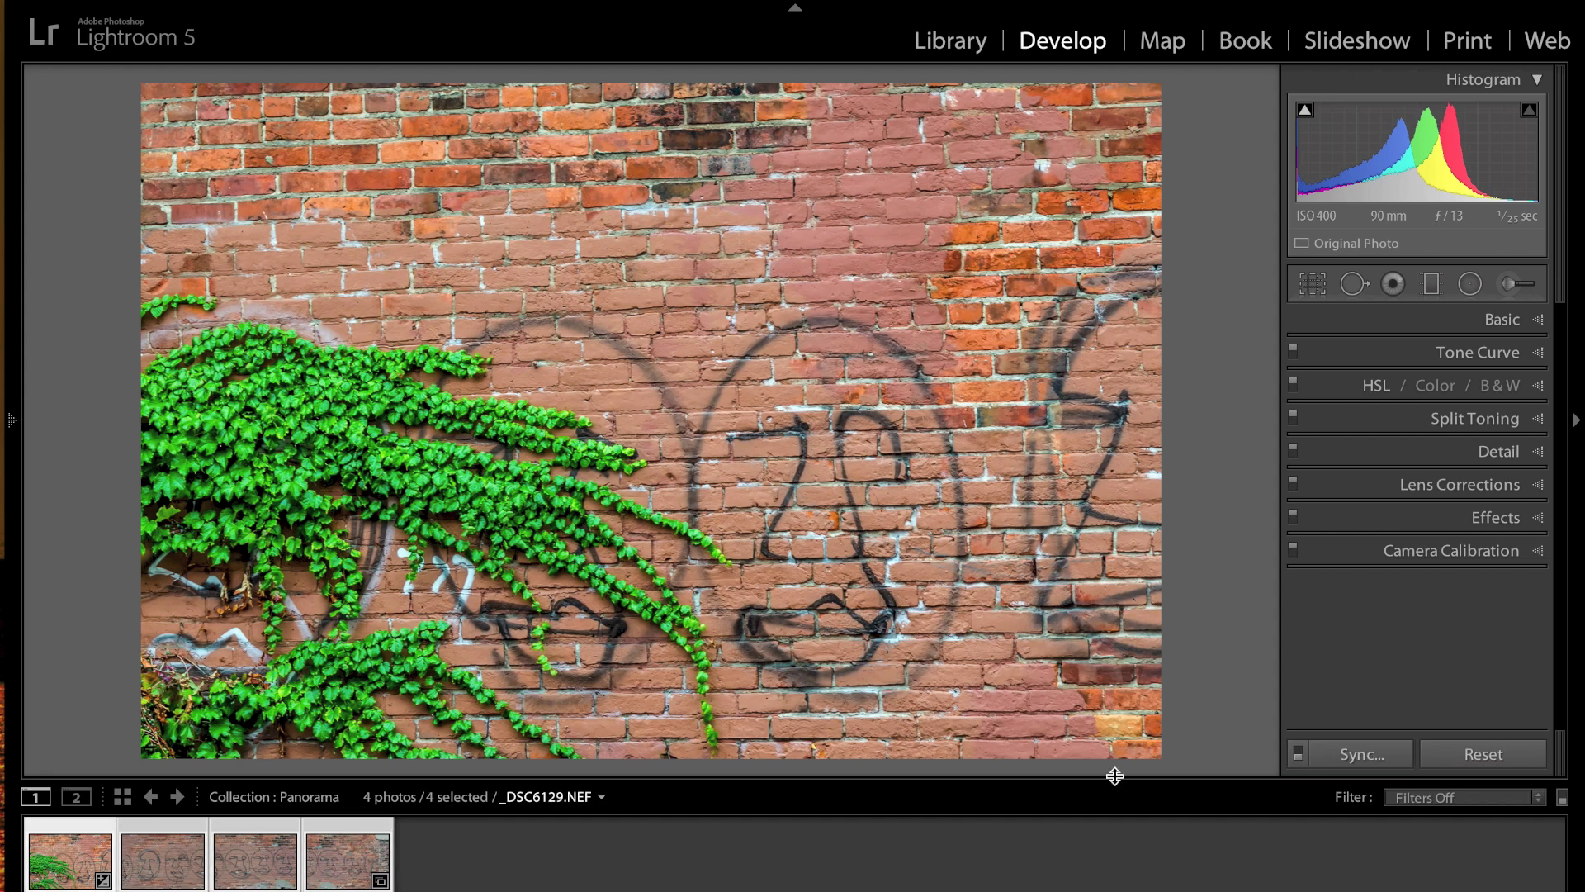
click(1354, 754)
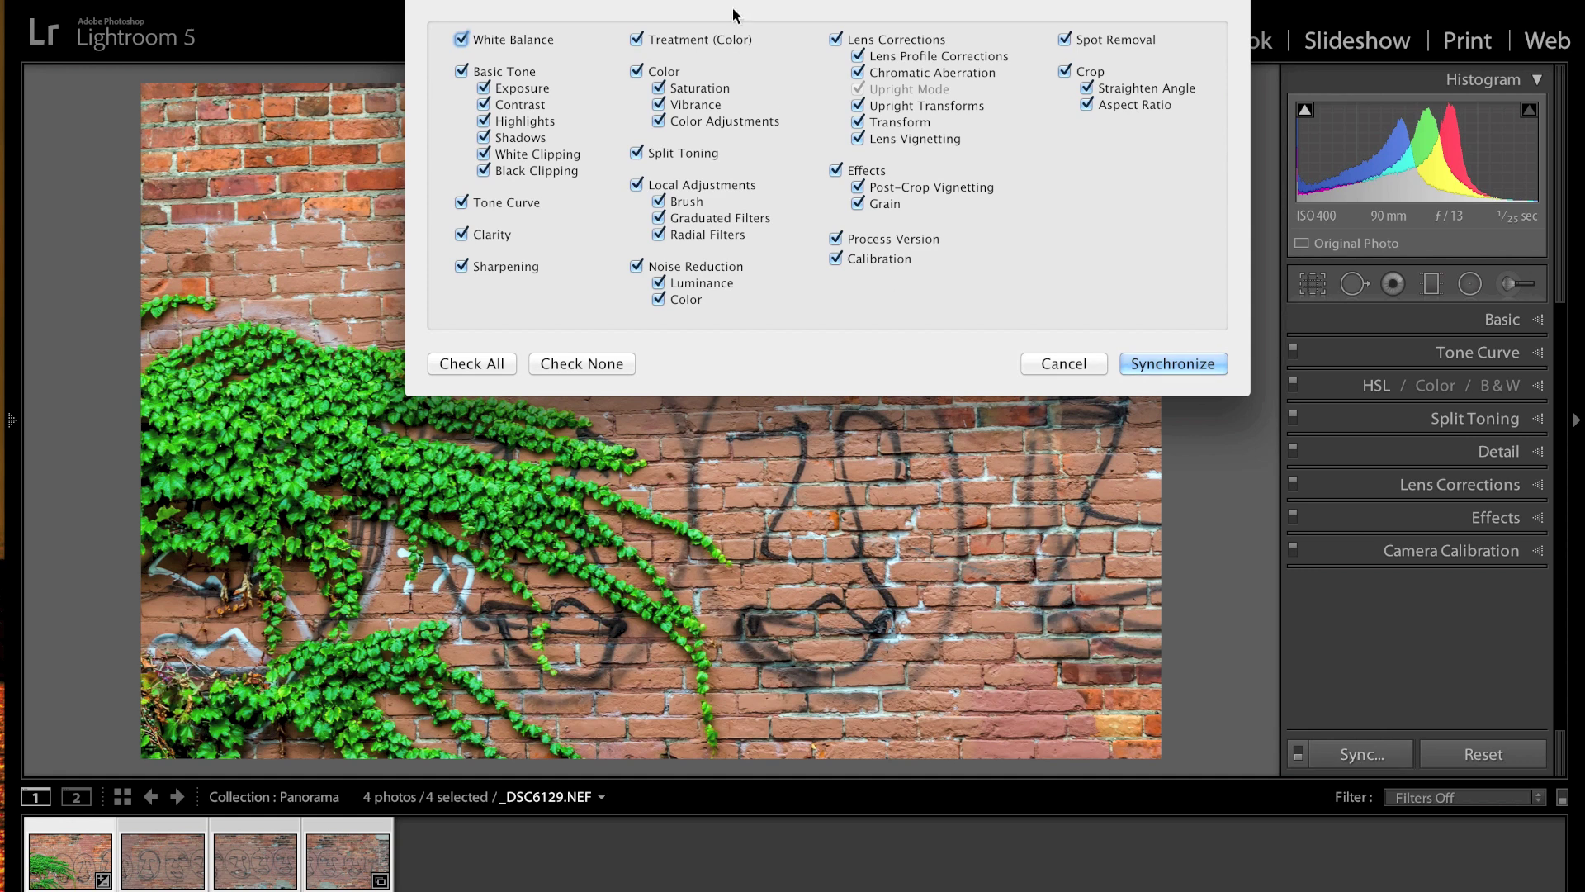
click(1168, 364)
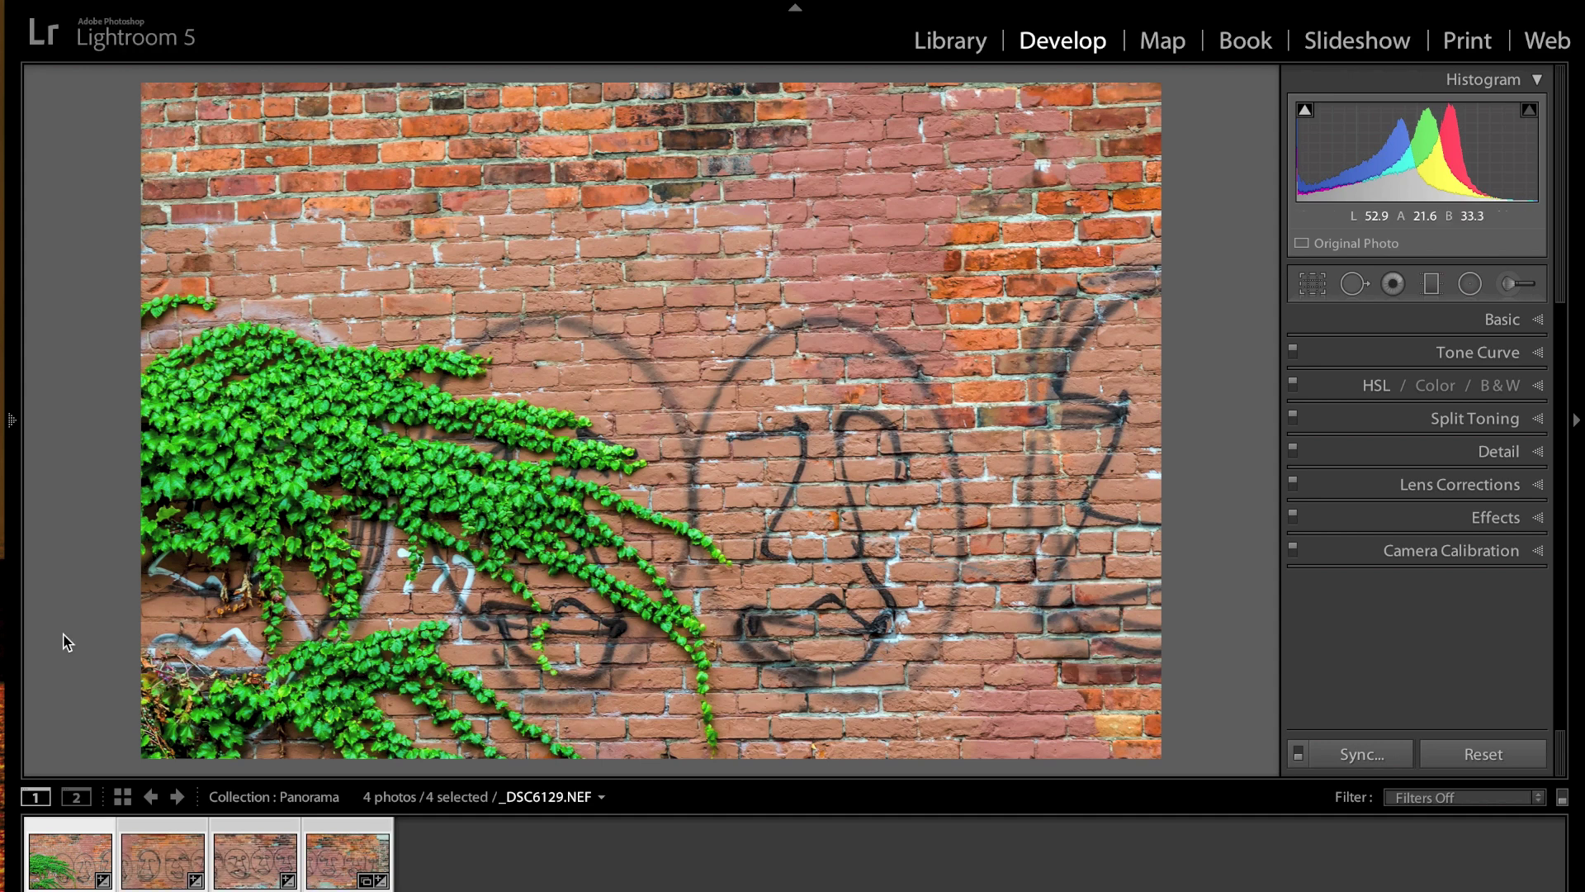
click(150, 858)
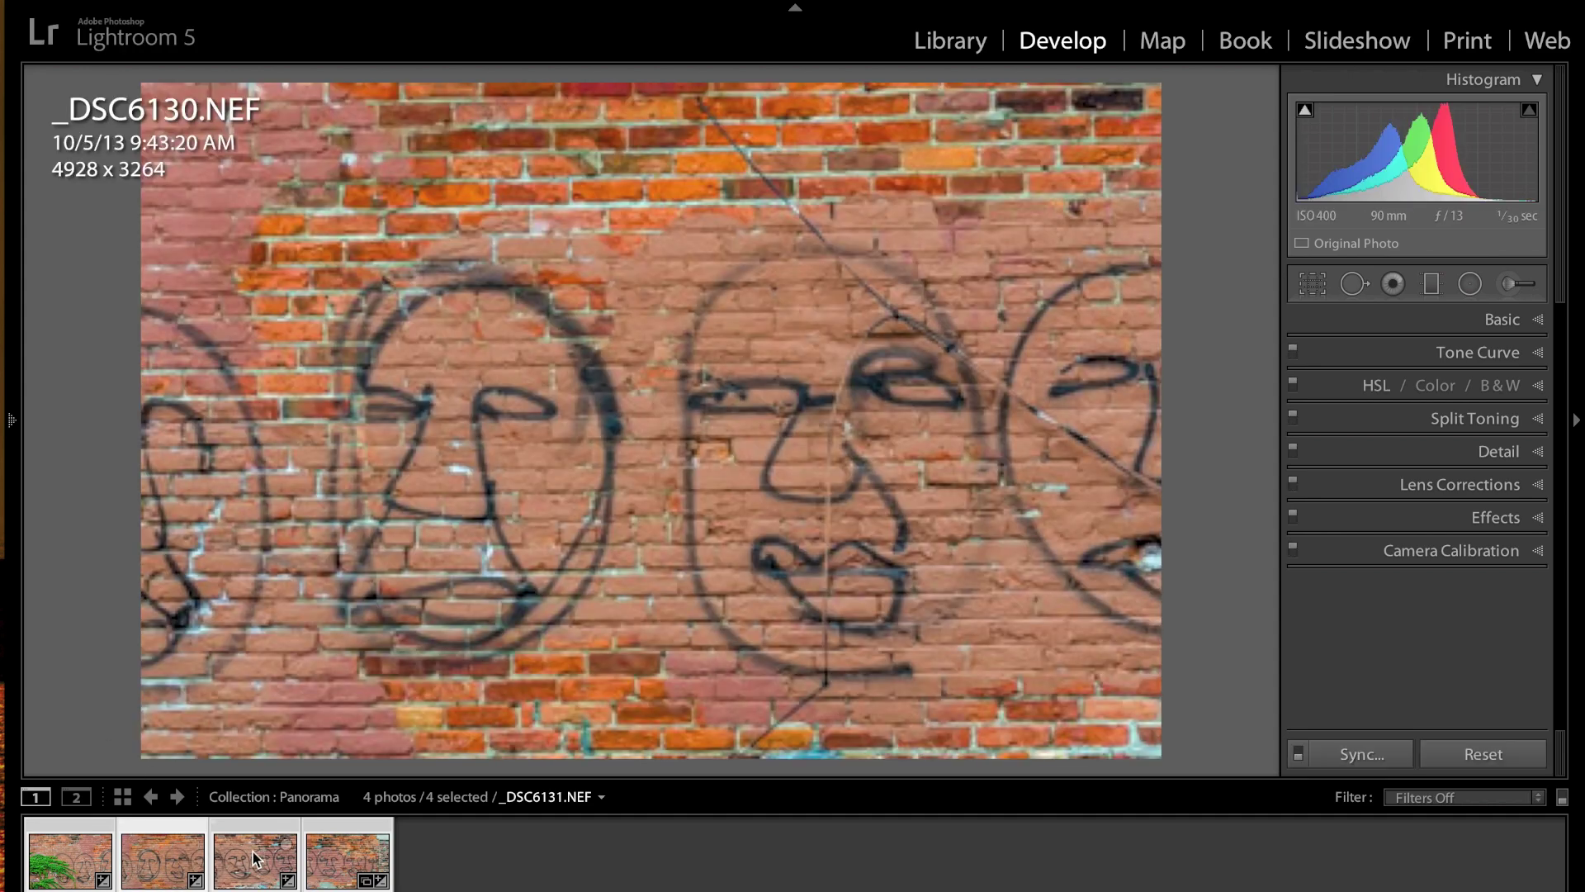
click(264, 861)
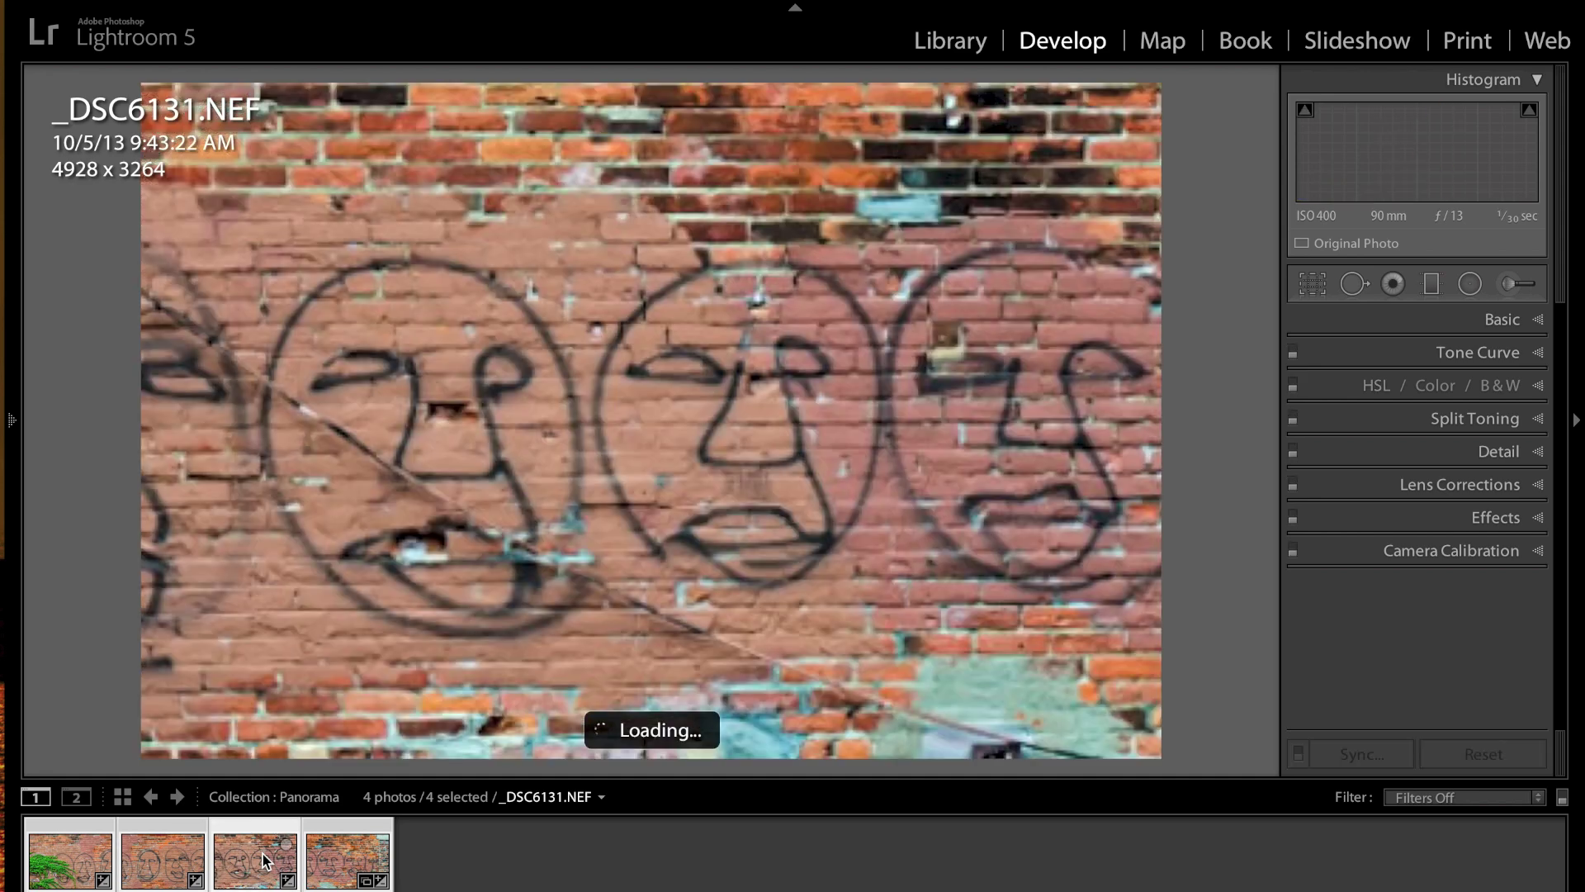
click(329, 860)
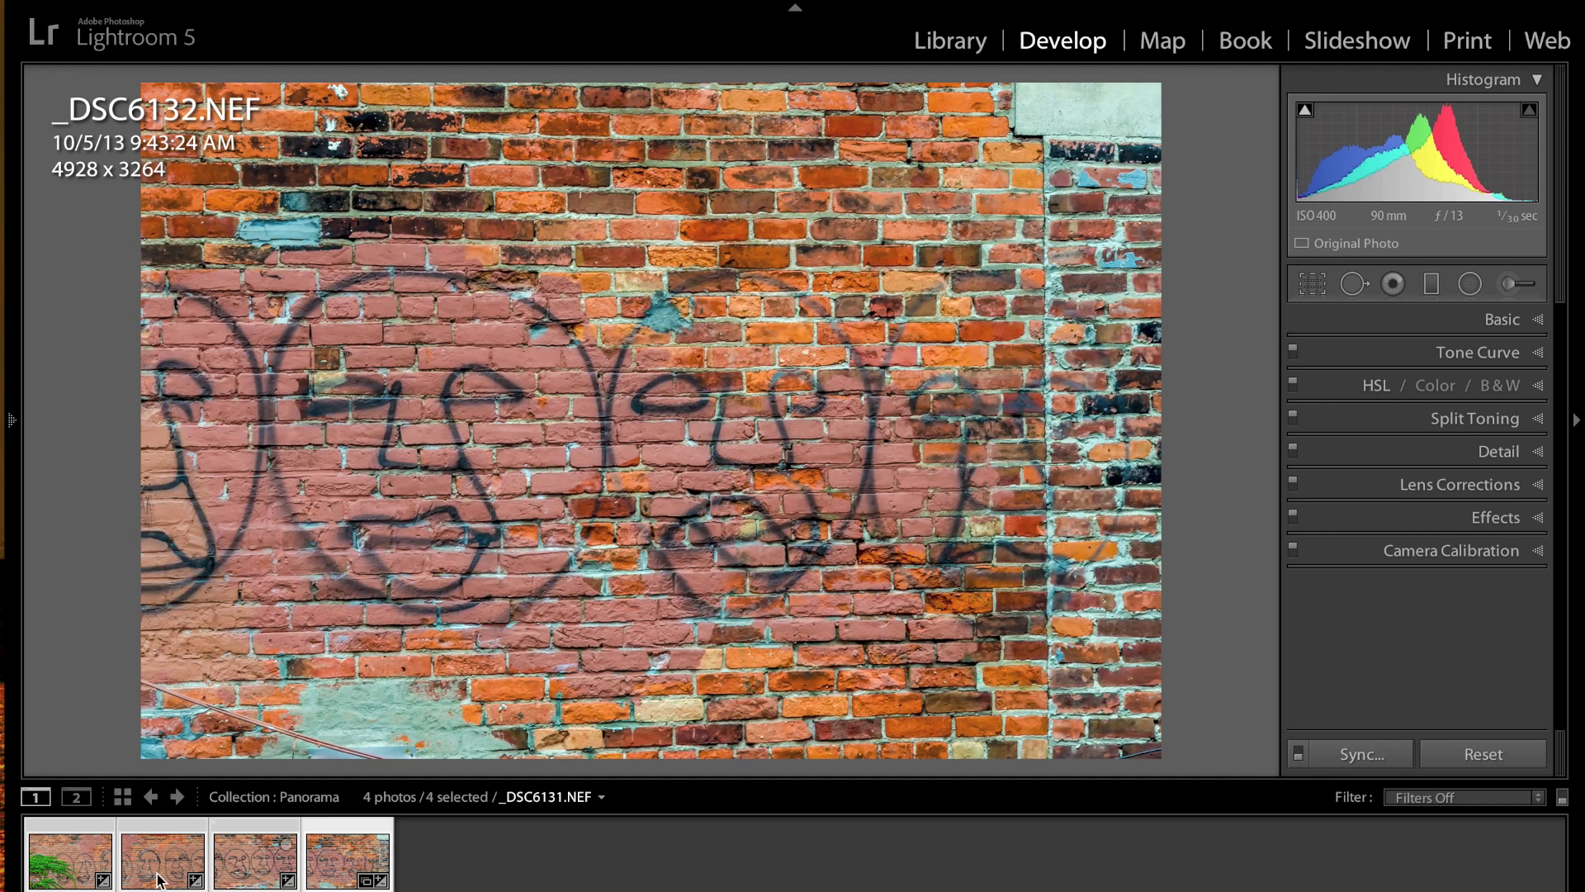
click(63, 870)
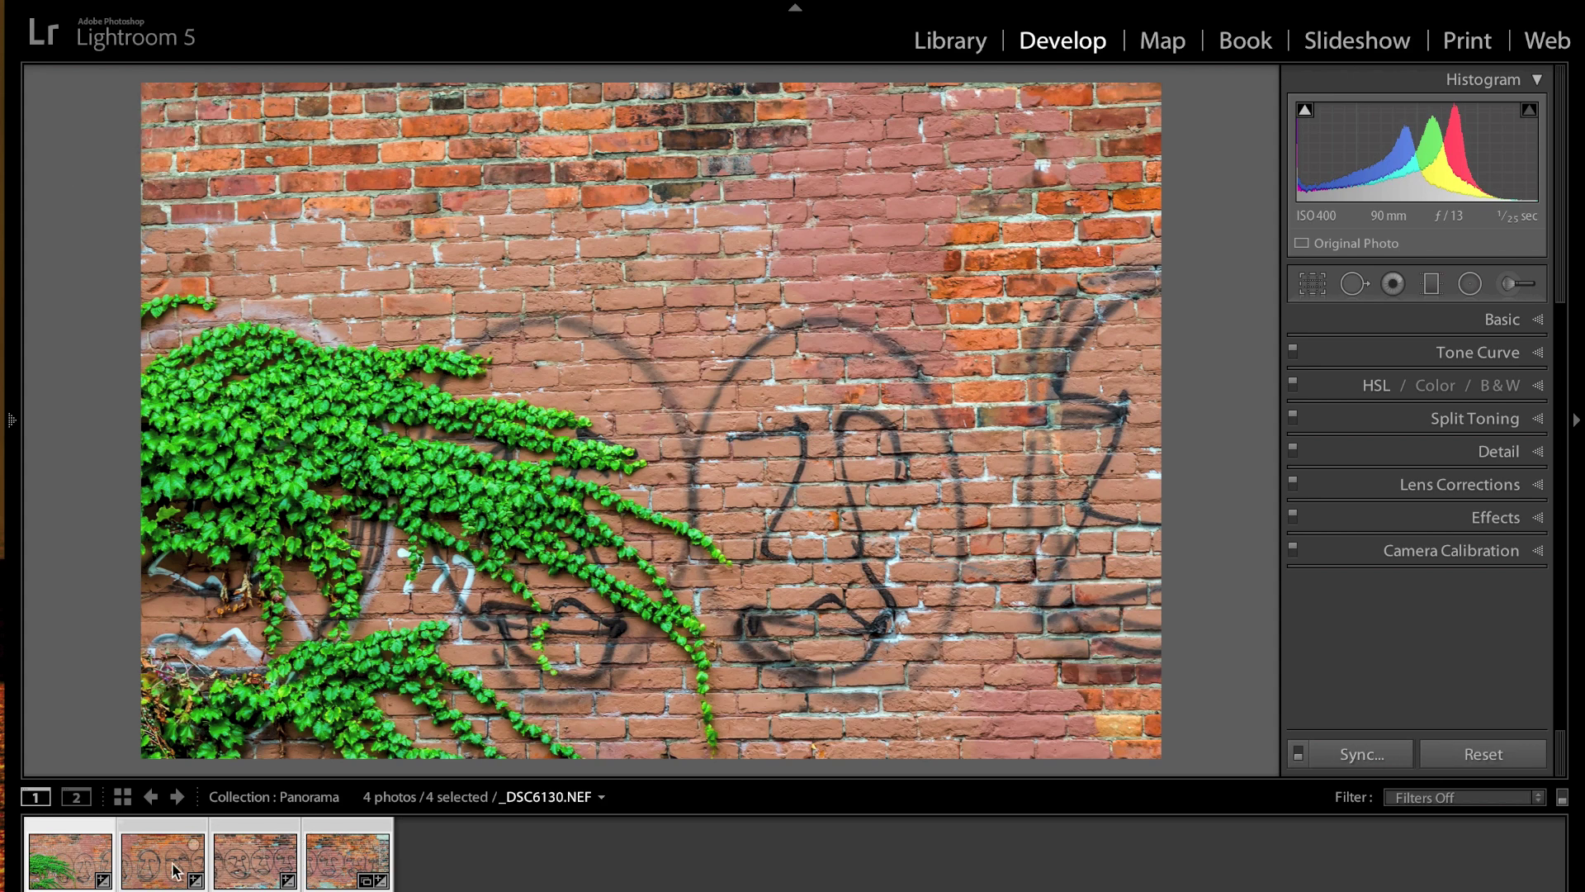
right_click(234, 863)
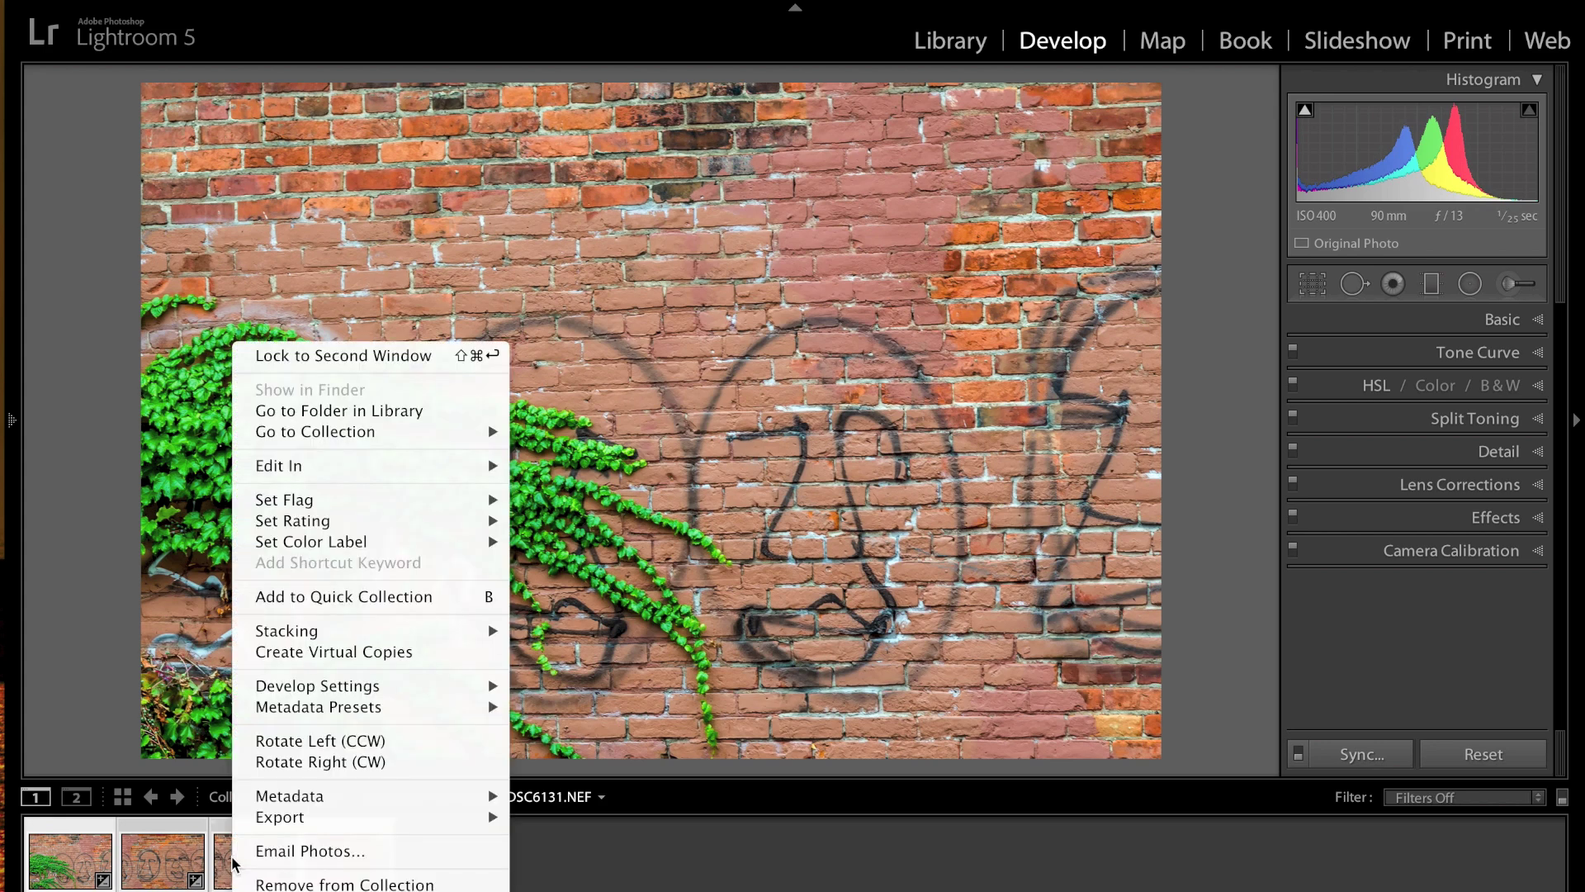
mouse_move(369, 466)
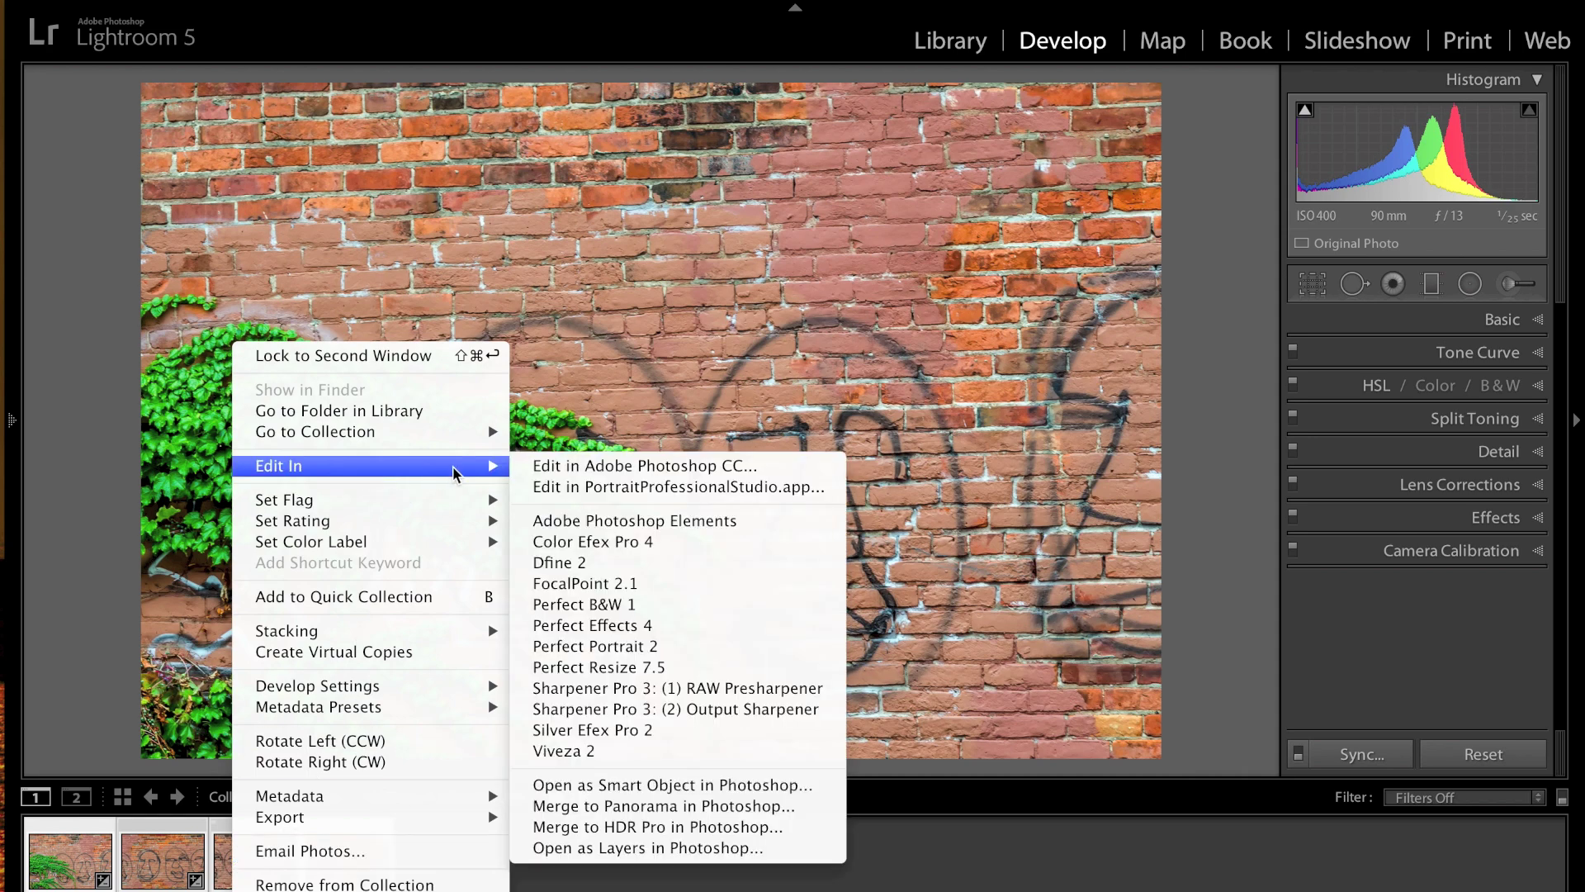
Send the selected photos to Photoshop with Edit In > Merge to Panorama
click(583, 807)
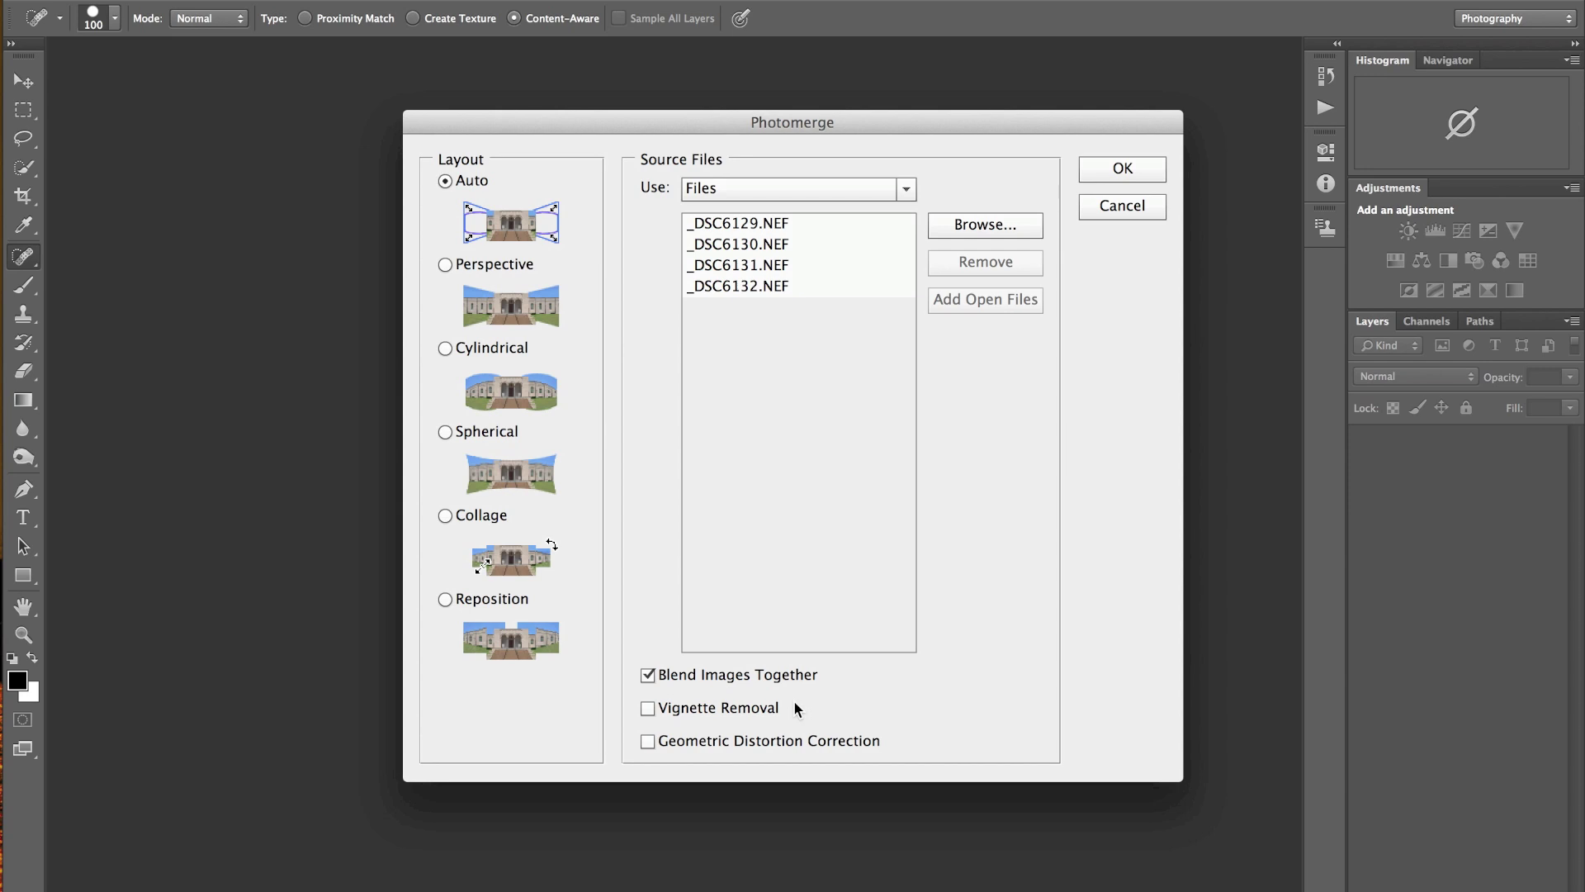
Run Photomerge with Auto layout and Blend Images Together, vignette removal off
click(744, 700)
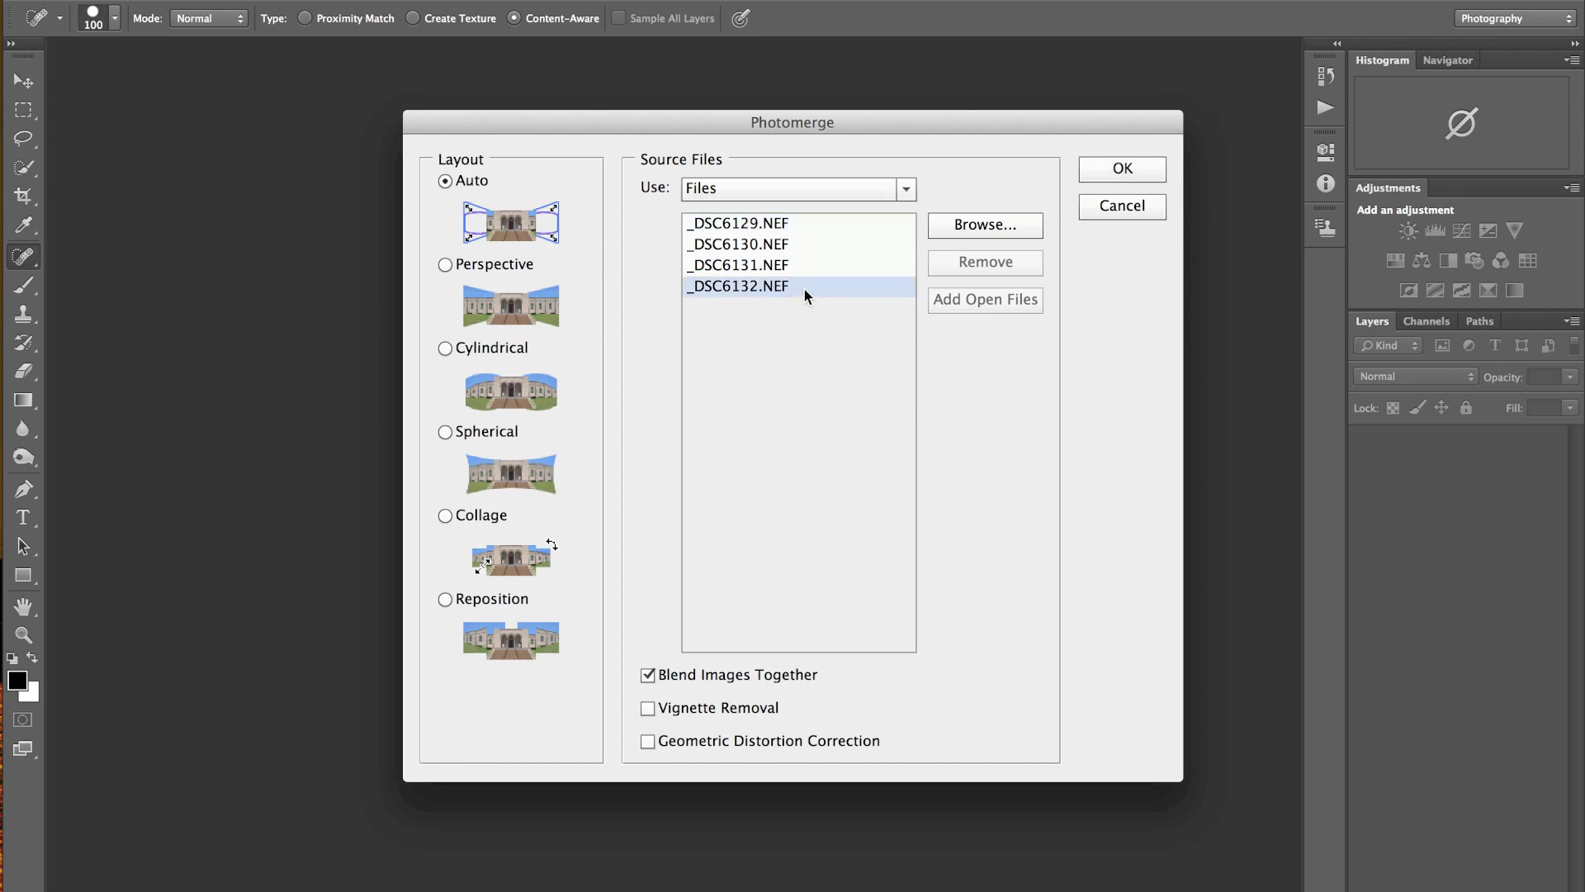
click(1110, 174)
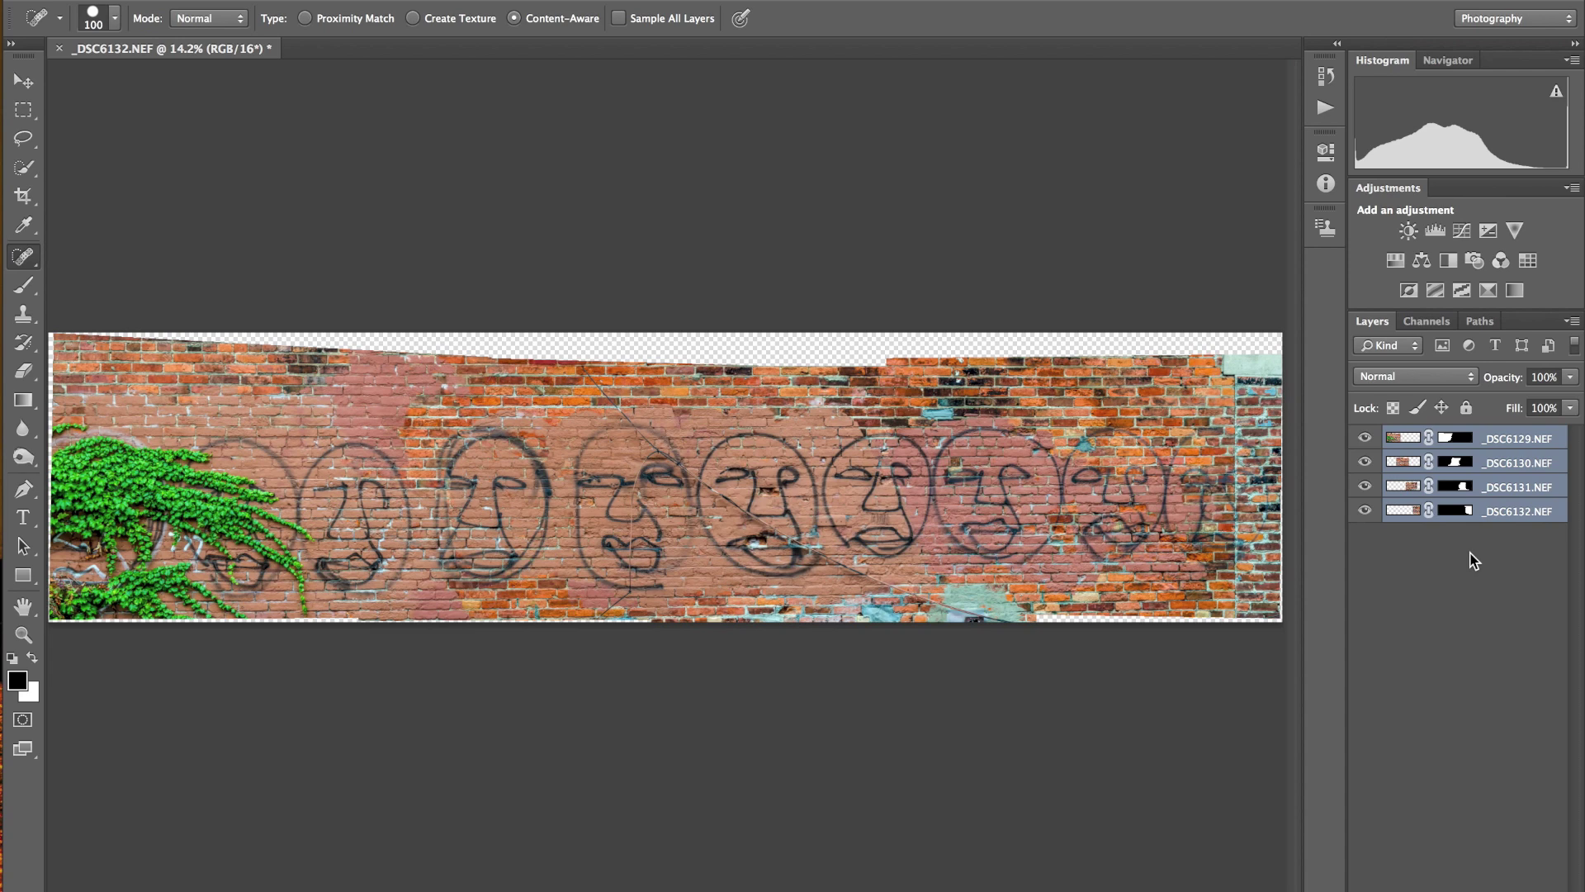
Stamp visible layers into merged Layer 1, hide the four originals, and duplicate it
key(ctrl+alt+shift+e)
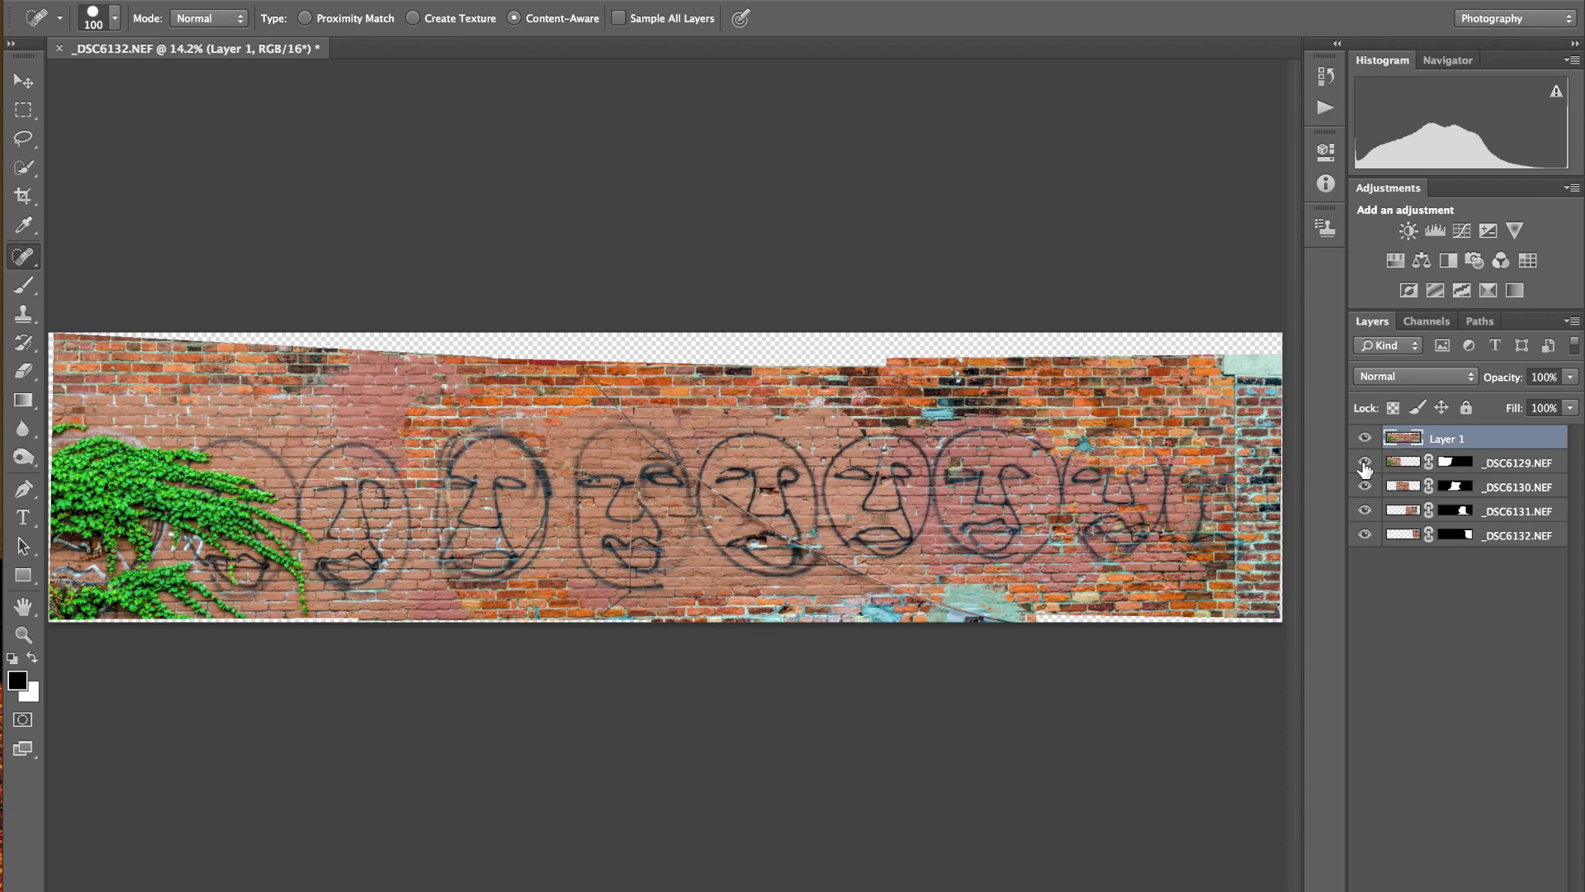
alt+click(1364, 438)
key(ctrl+j)
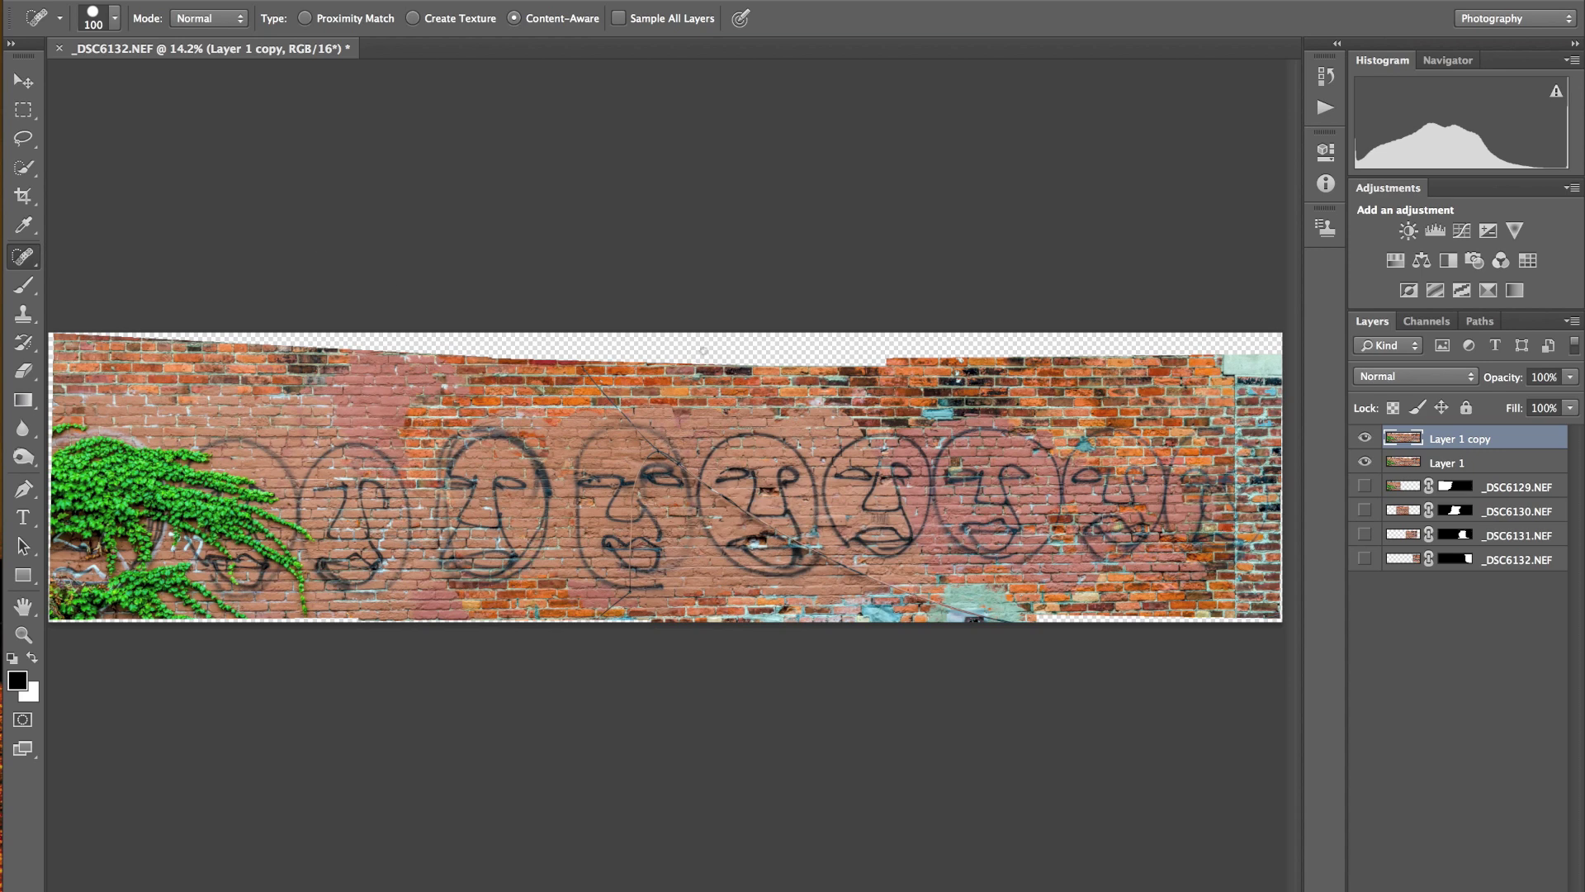
Frame a crop lowering the top edge past the blank strip and nudging the left side inward
click(22, 197)
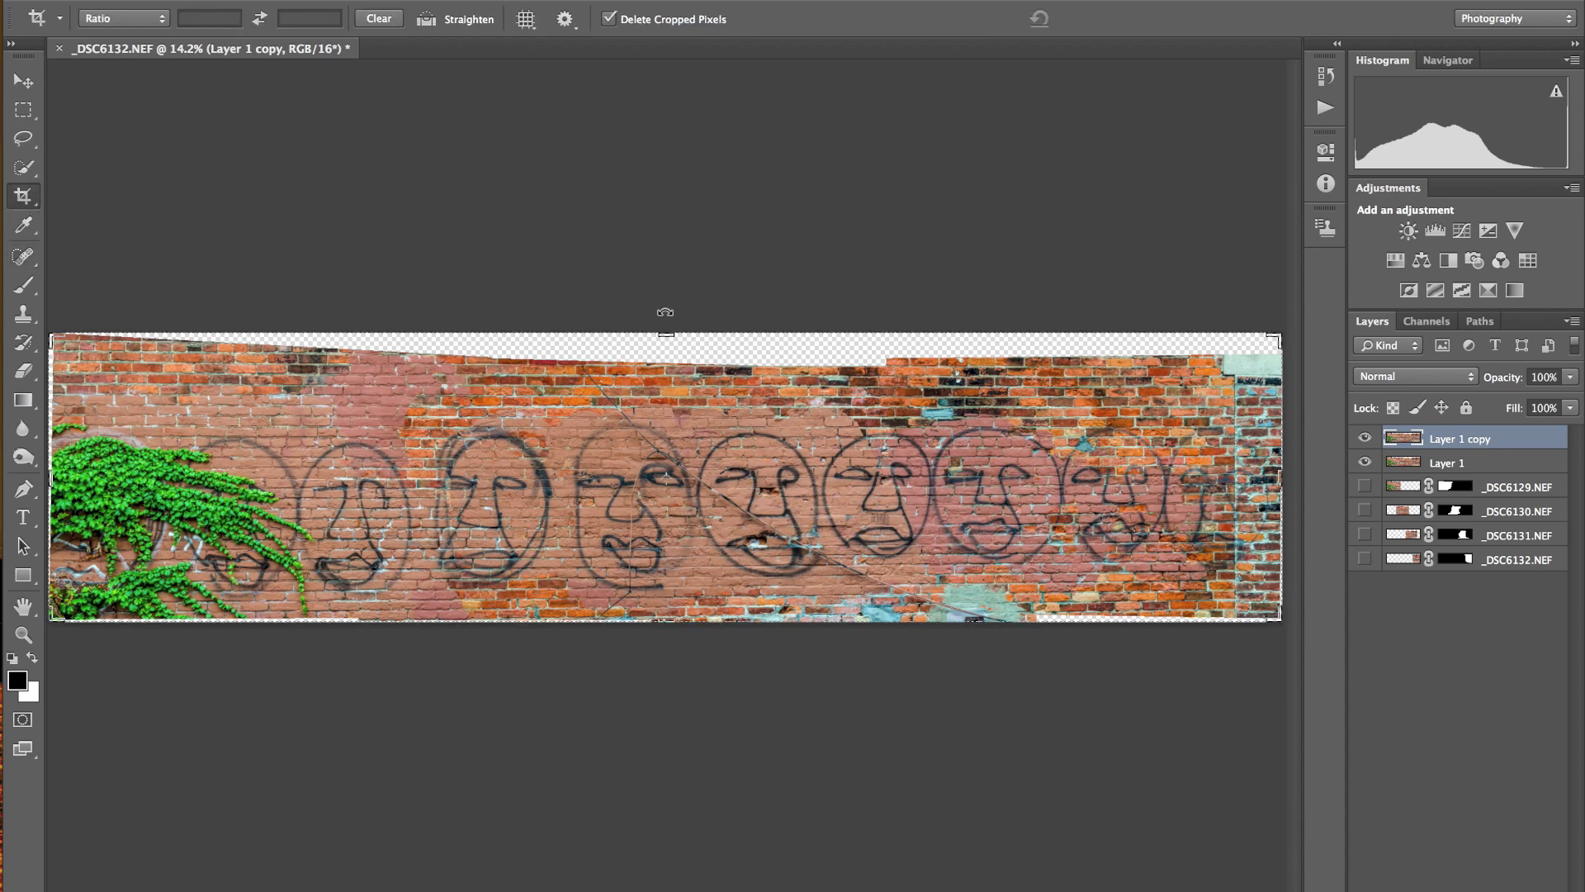
click(669, 334)
drag(669, 335, 669, 351)
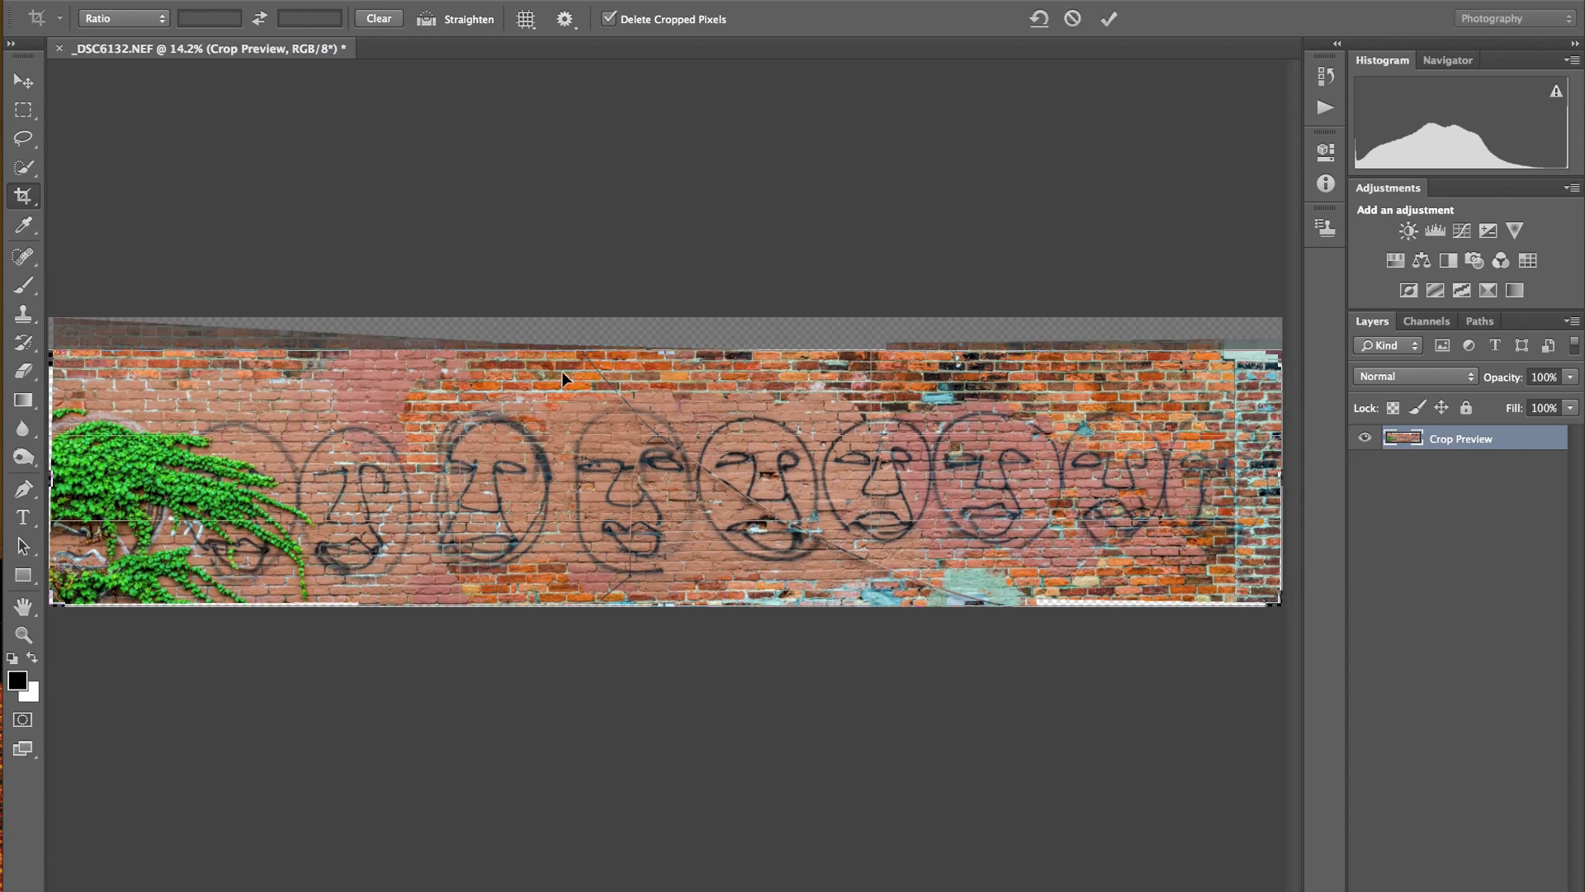
click(49, 473)
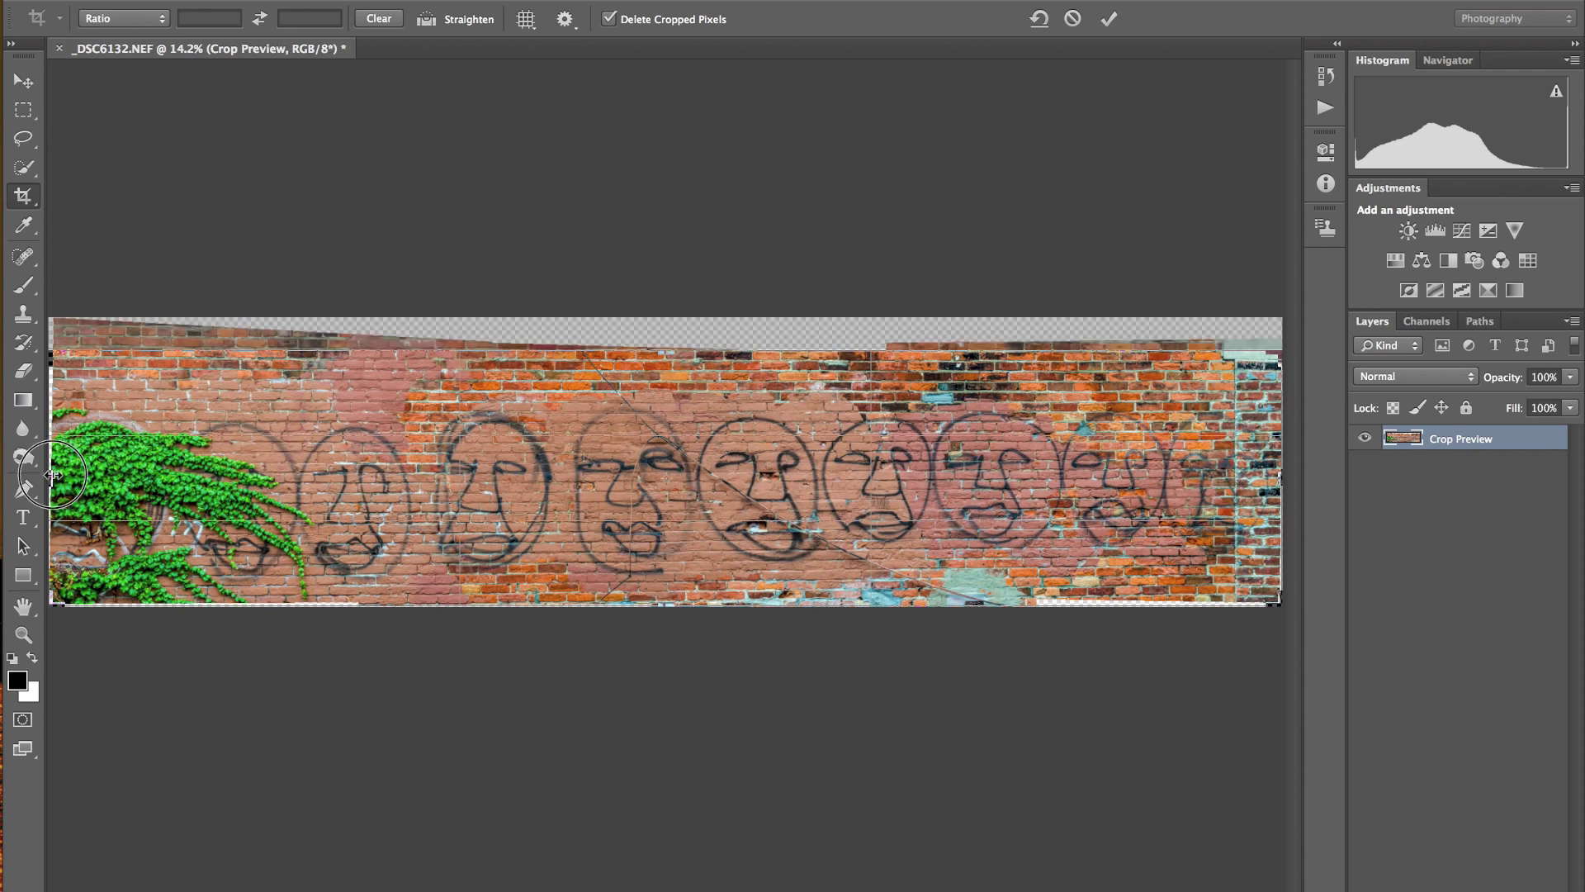
drag(50, 473, 55, 476)
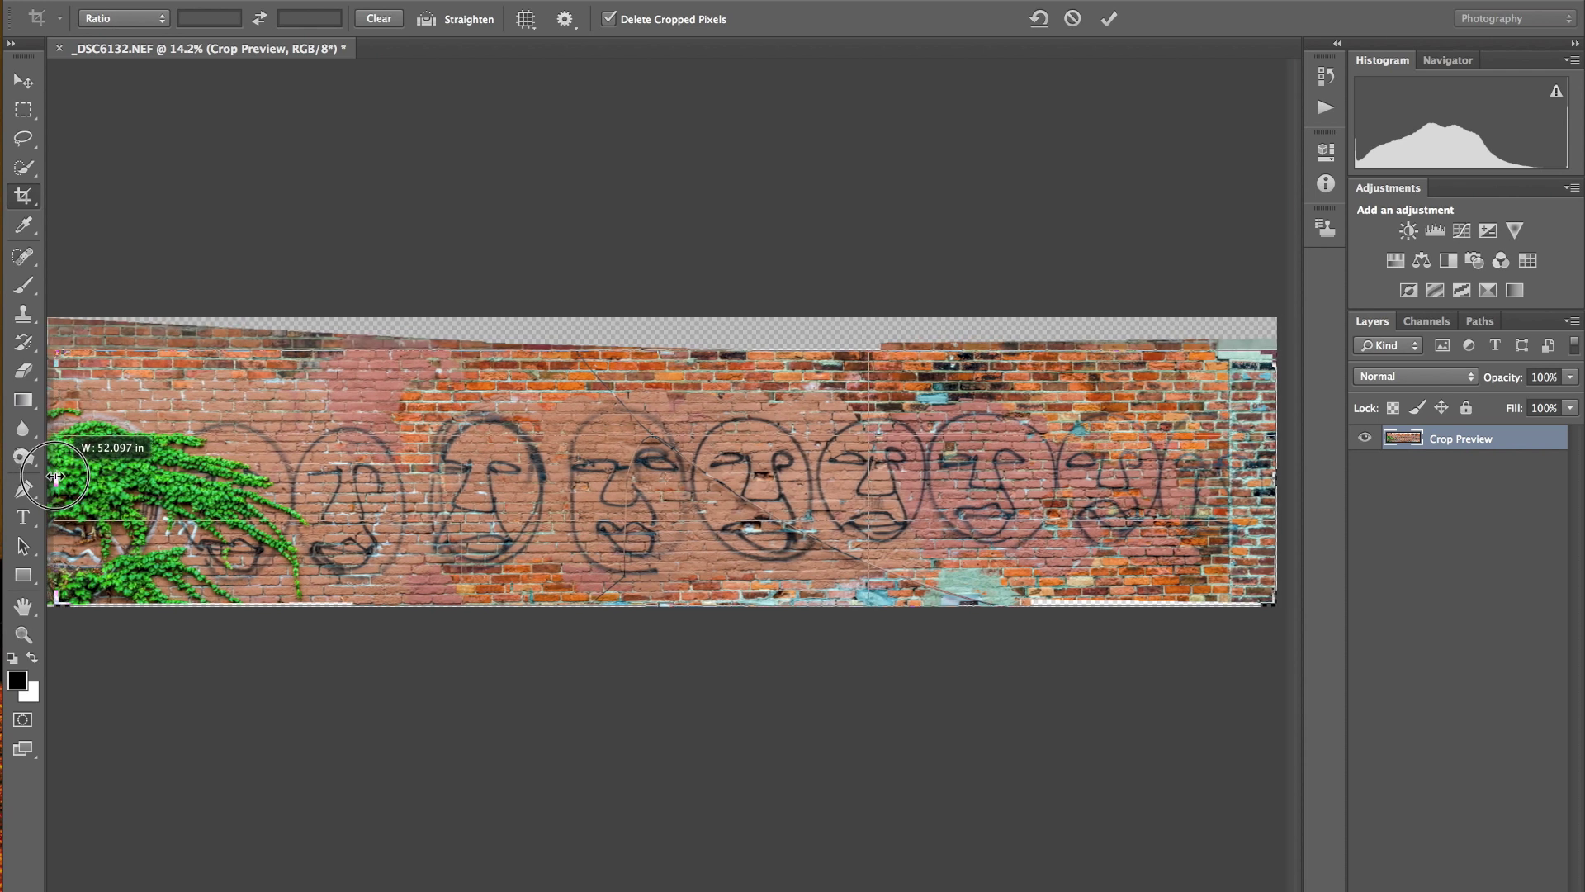
drag(56, 476, 54, 477)
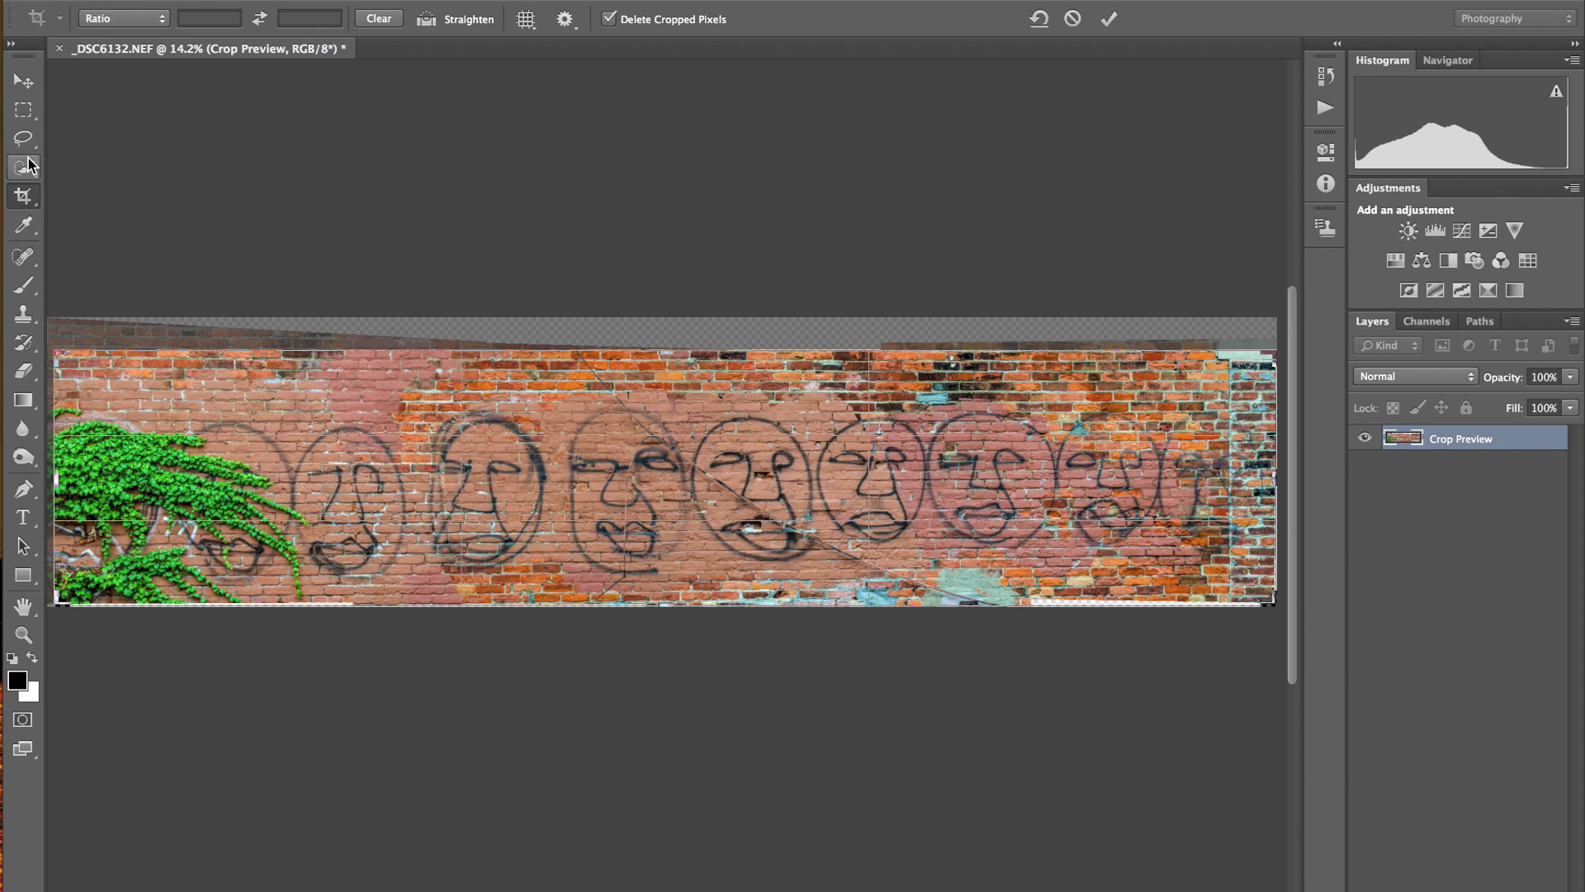
click(25, 260)
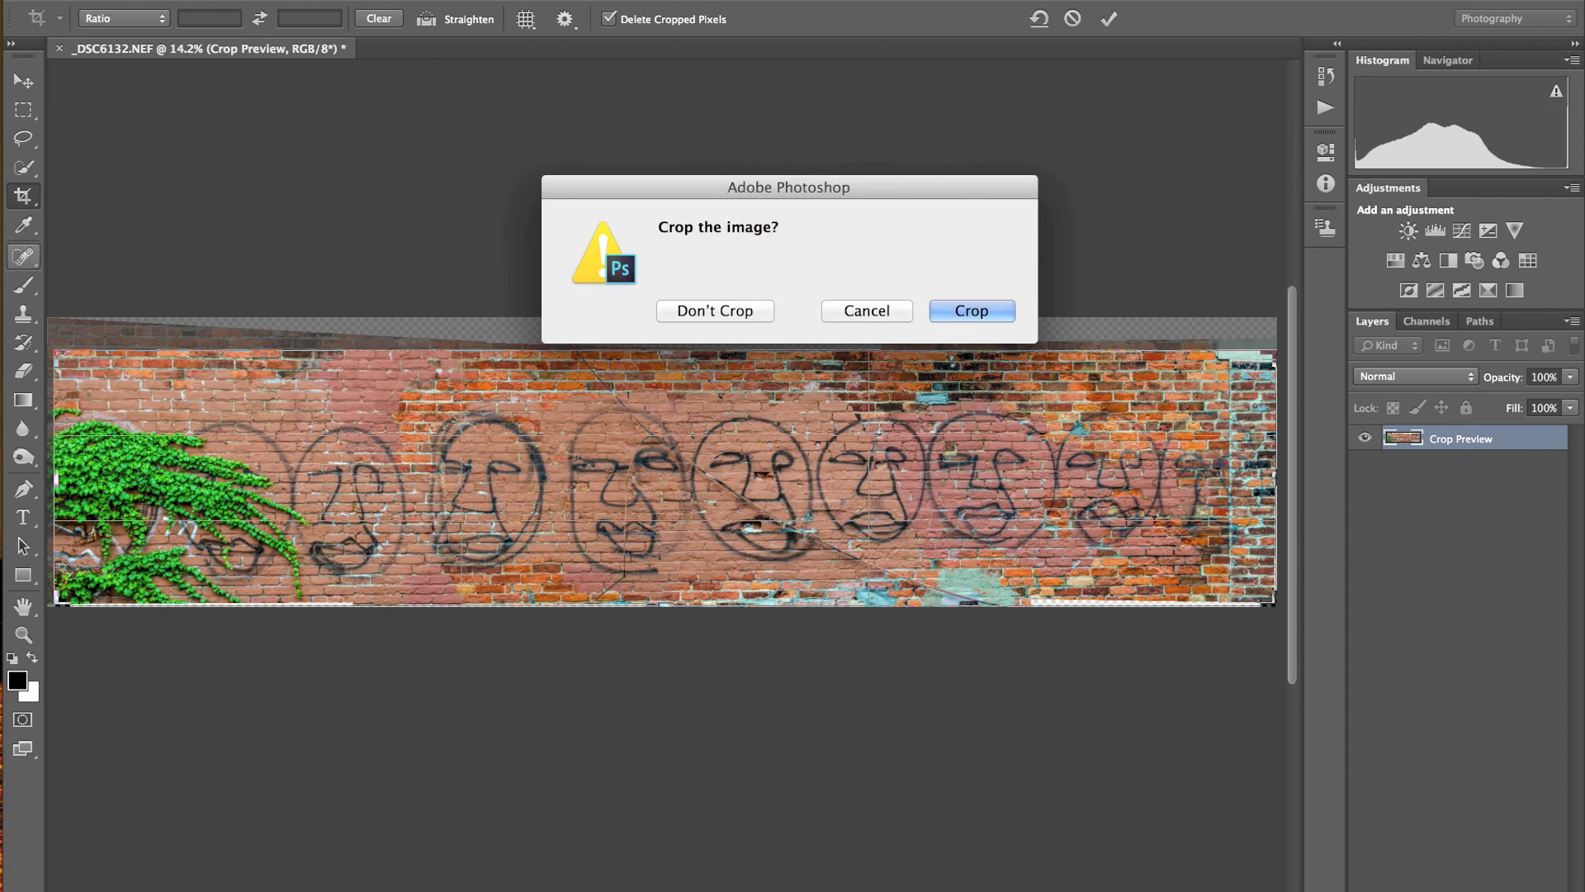
Apply the crop and set the Content-Aware Spot Healing Brush to size 200
click(972, 310)
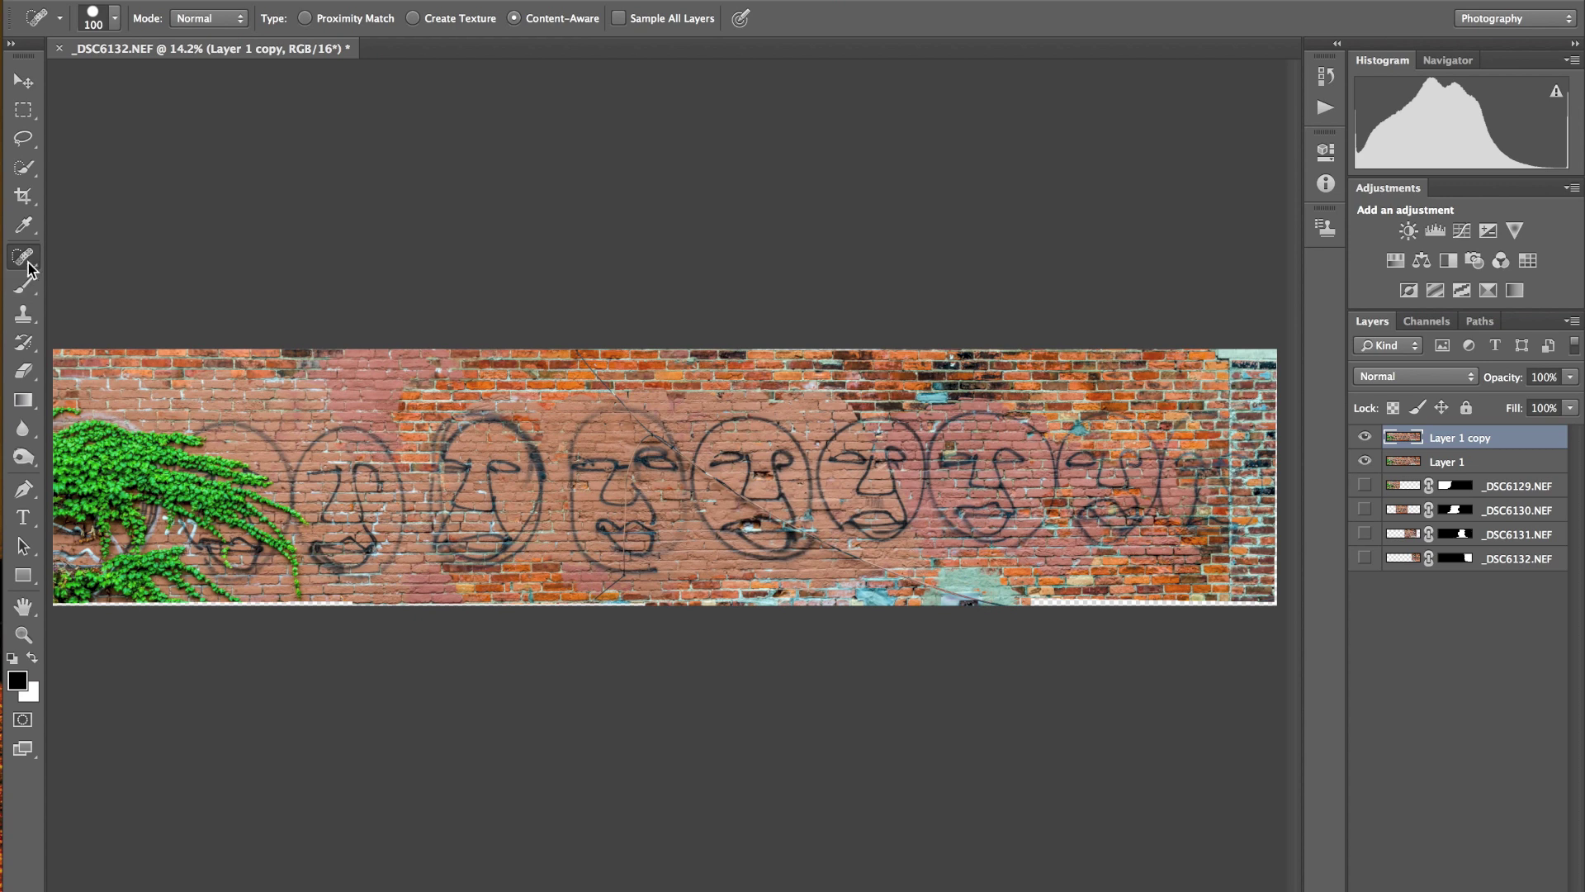
drag(28, 269, 107, 254)
key(bracketright)
key(bracketright)
key(bracketleft)
Heal the blank gaps along the bottom and right edges with brick texture
shift+click(1274, 603)
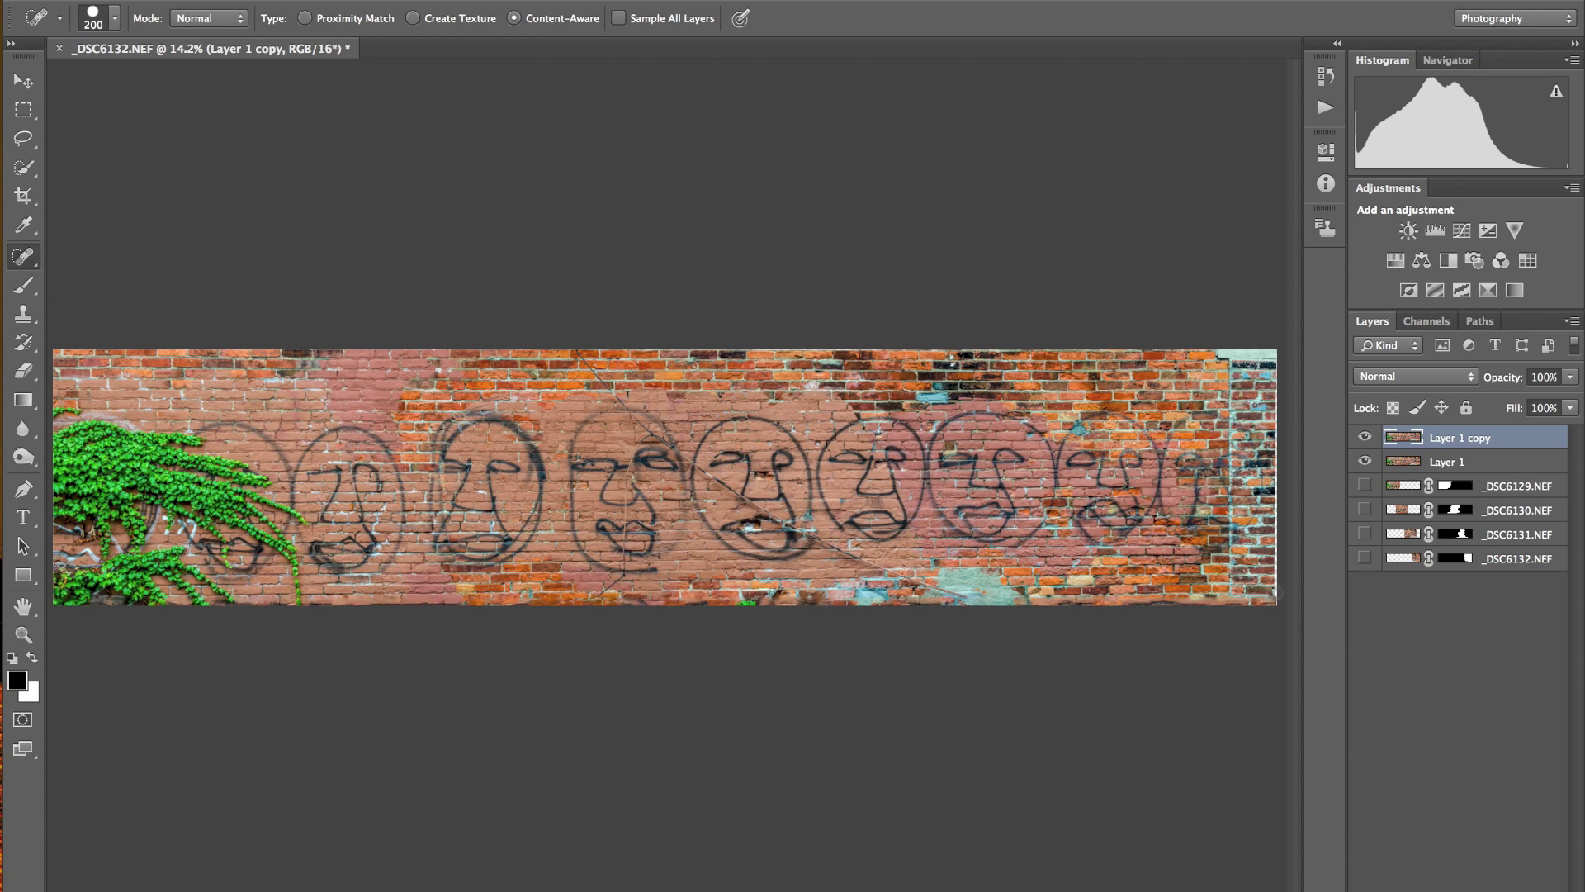
shift+click(1276, 347)
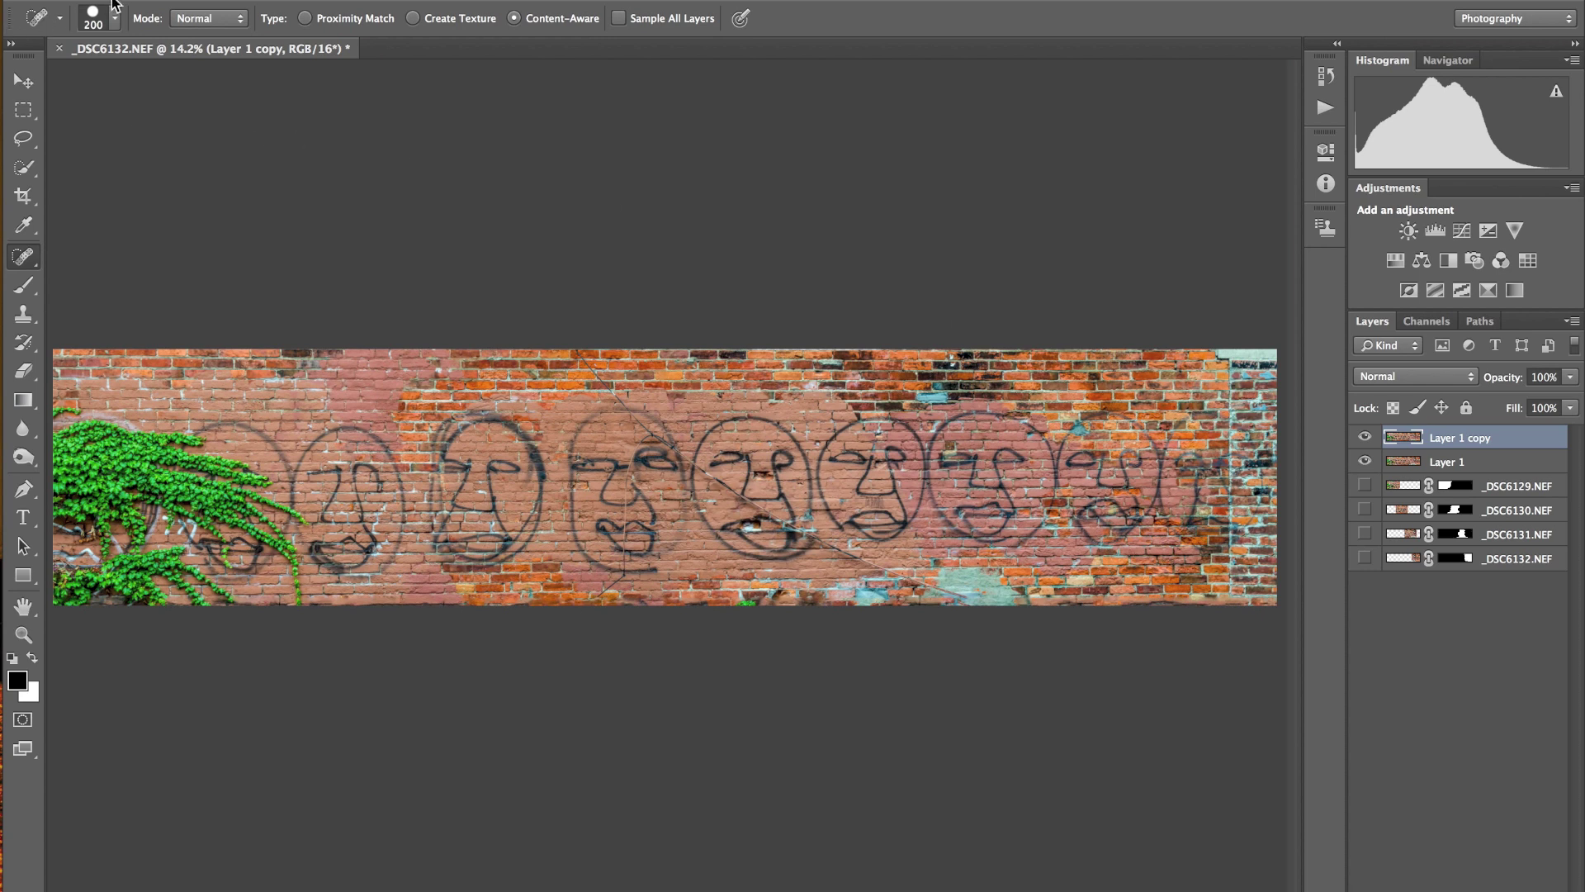
click(177, 2)
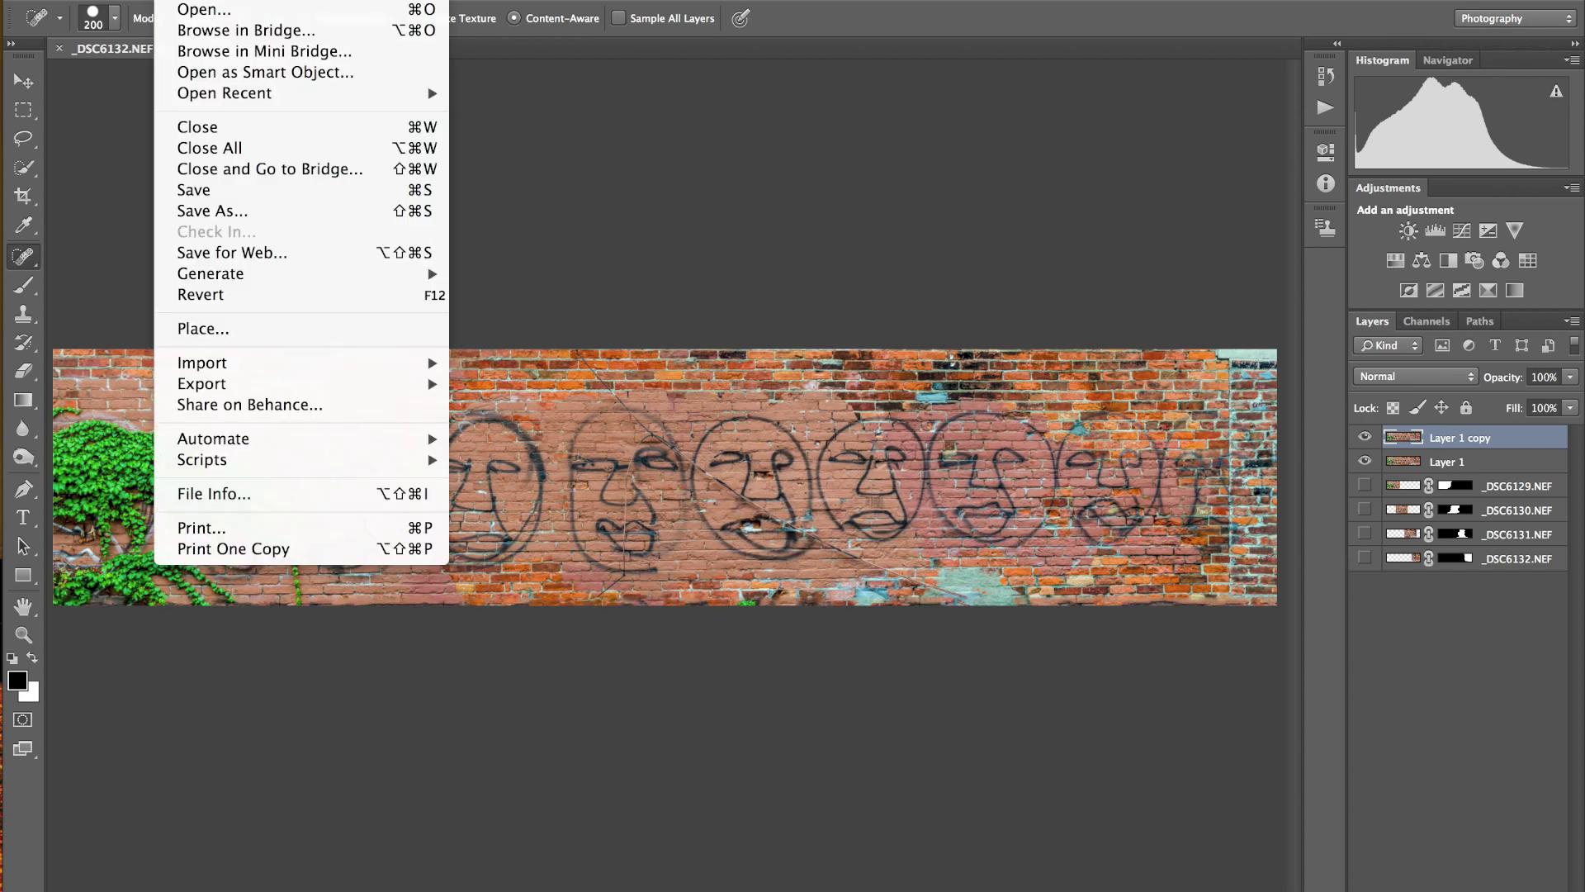
Save the panorama and quit Photoshop, returning _DSC6129-Edit-2.tif to Lightroom
click(195, 189)
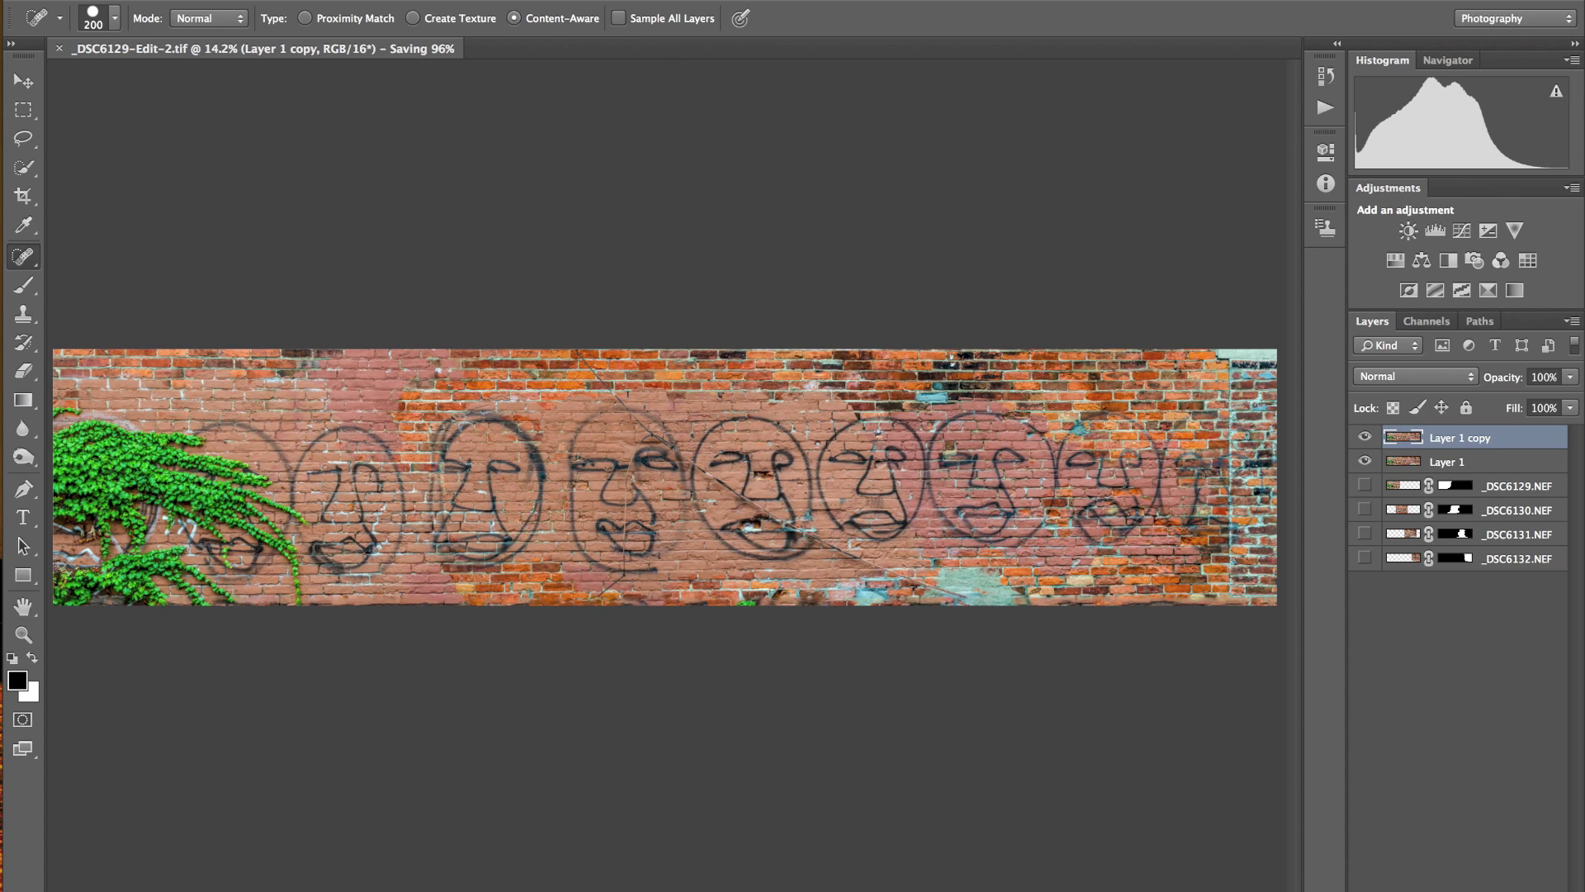
click(91, 2)
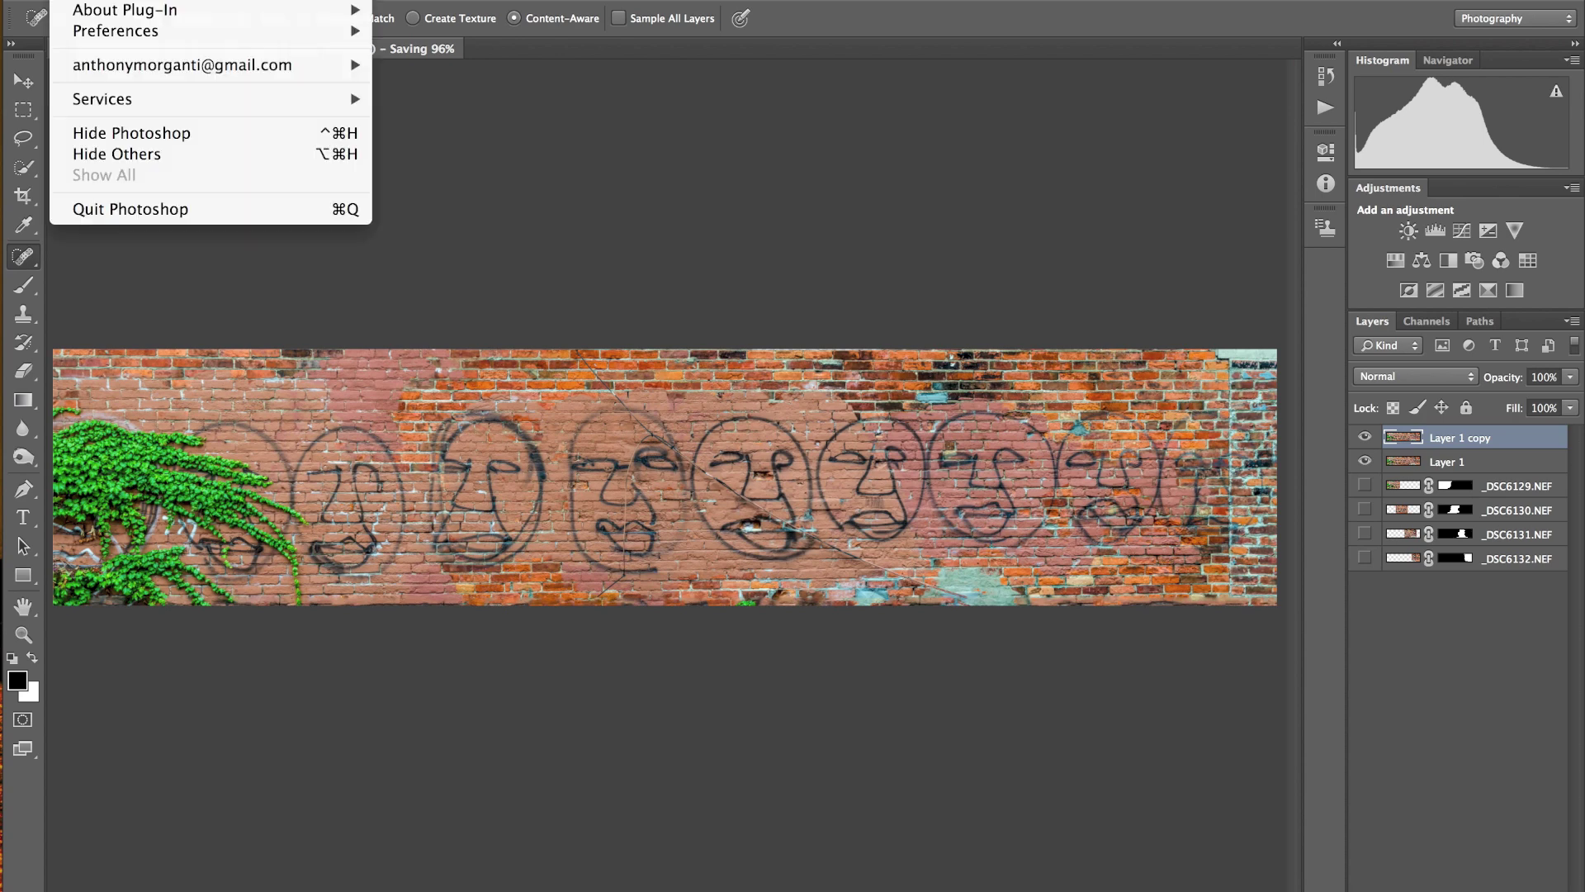
click(111, 207)
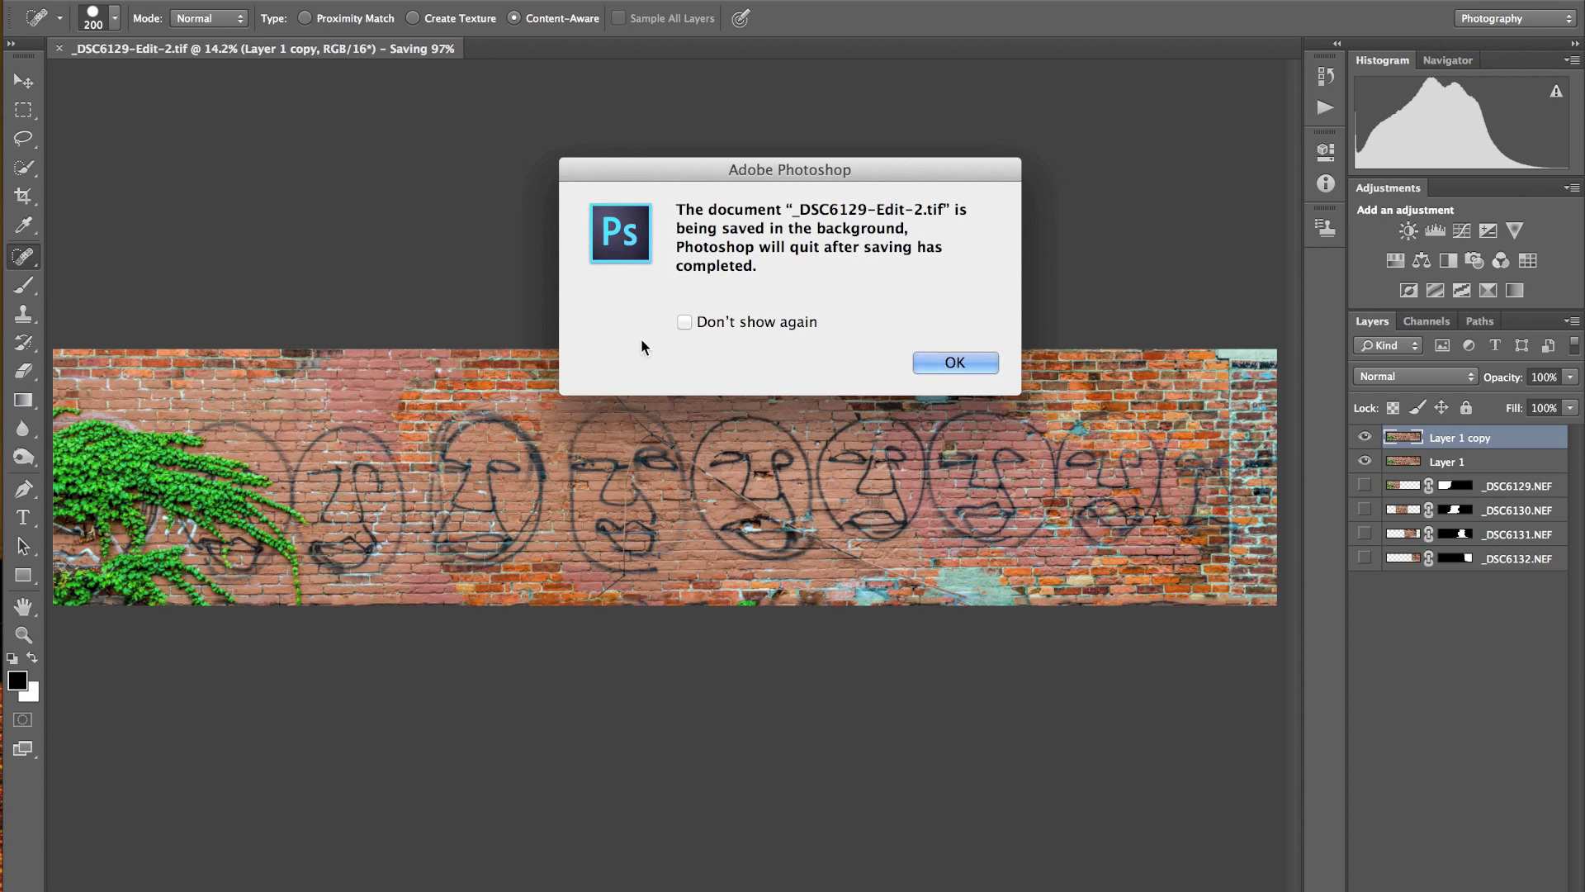
click(938, 364)
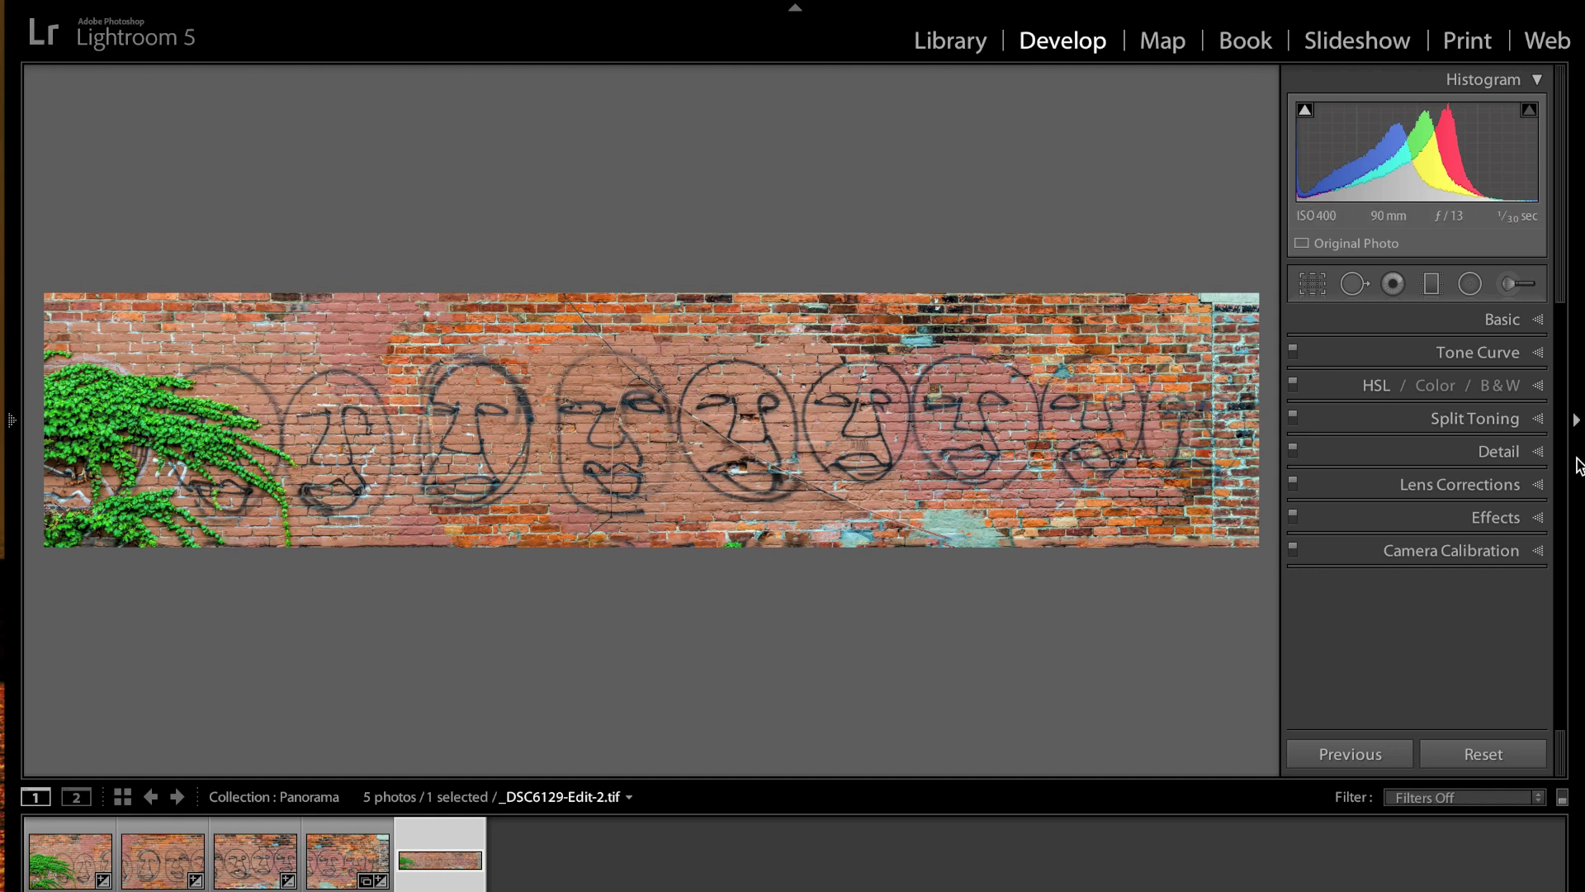
Set the Post-Crop Vignetting Amount in Effects to -25 to darken the panorama's edges
click(1535, 520)
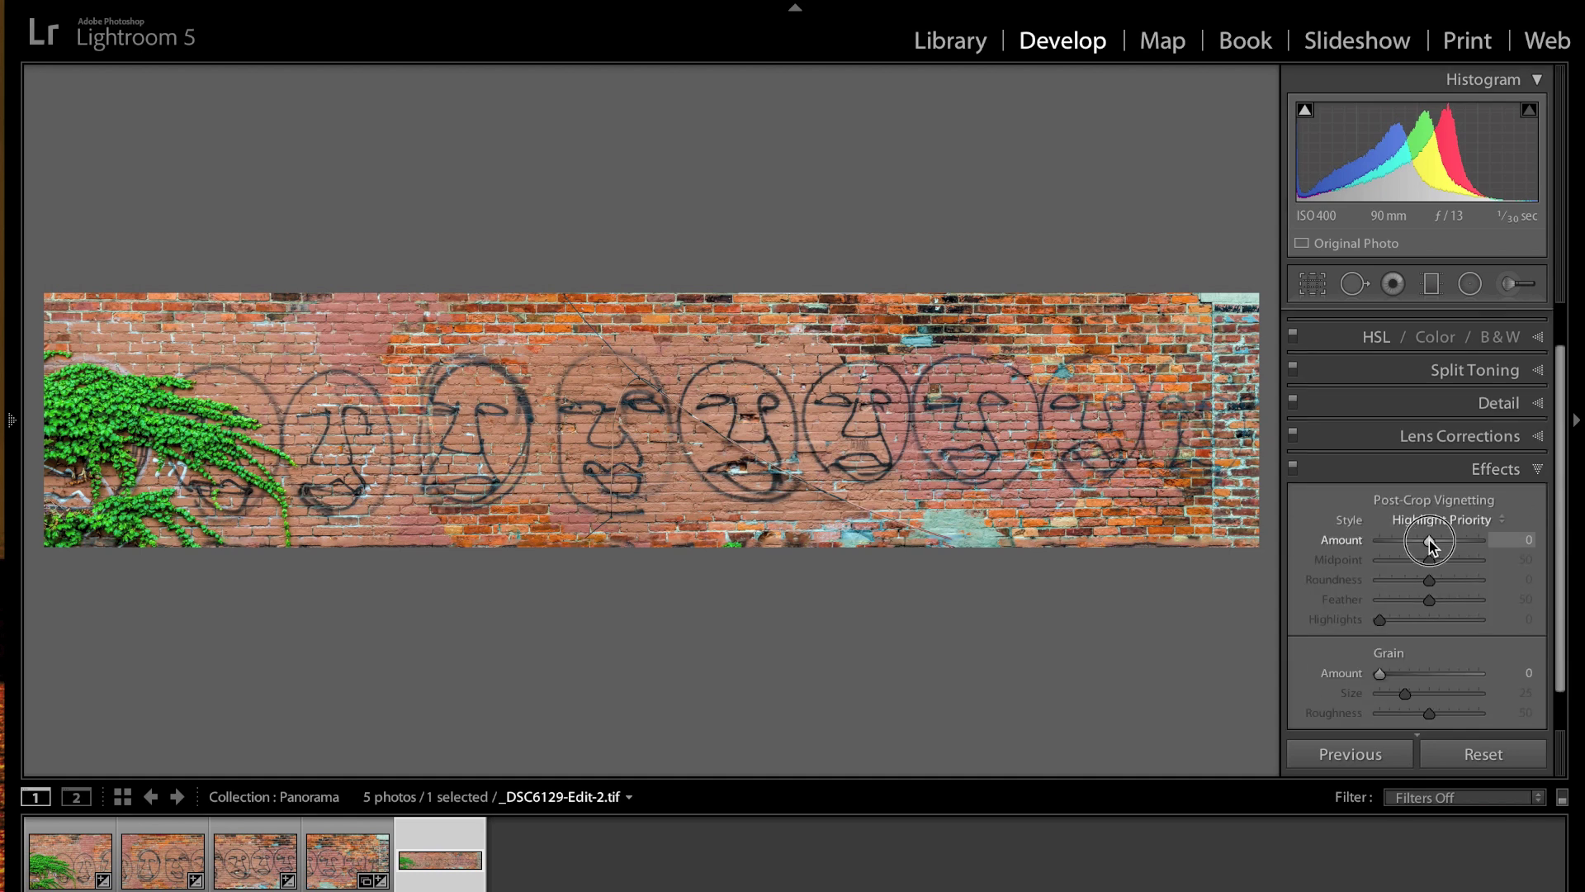
drag(1429, 541, 1417, 541)
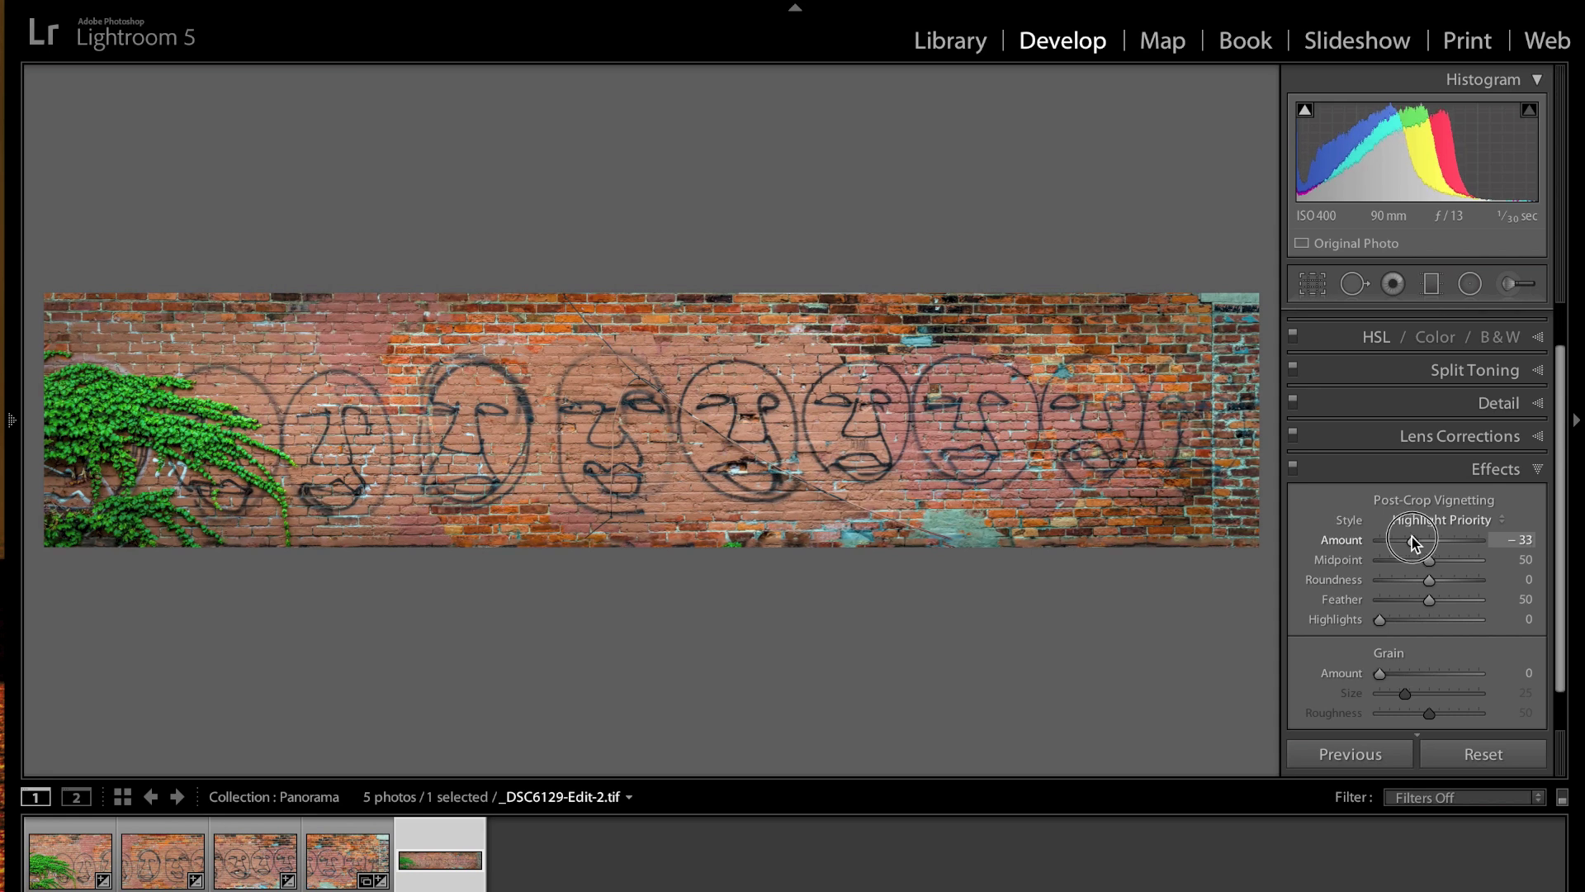
drag(1416, 543, 1418, 541)
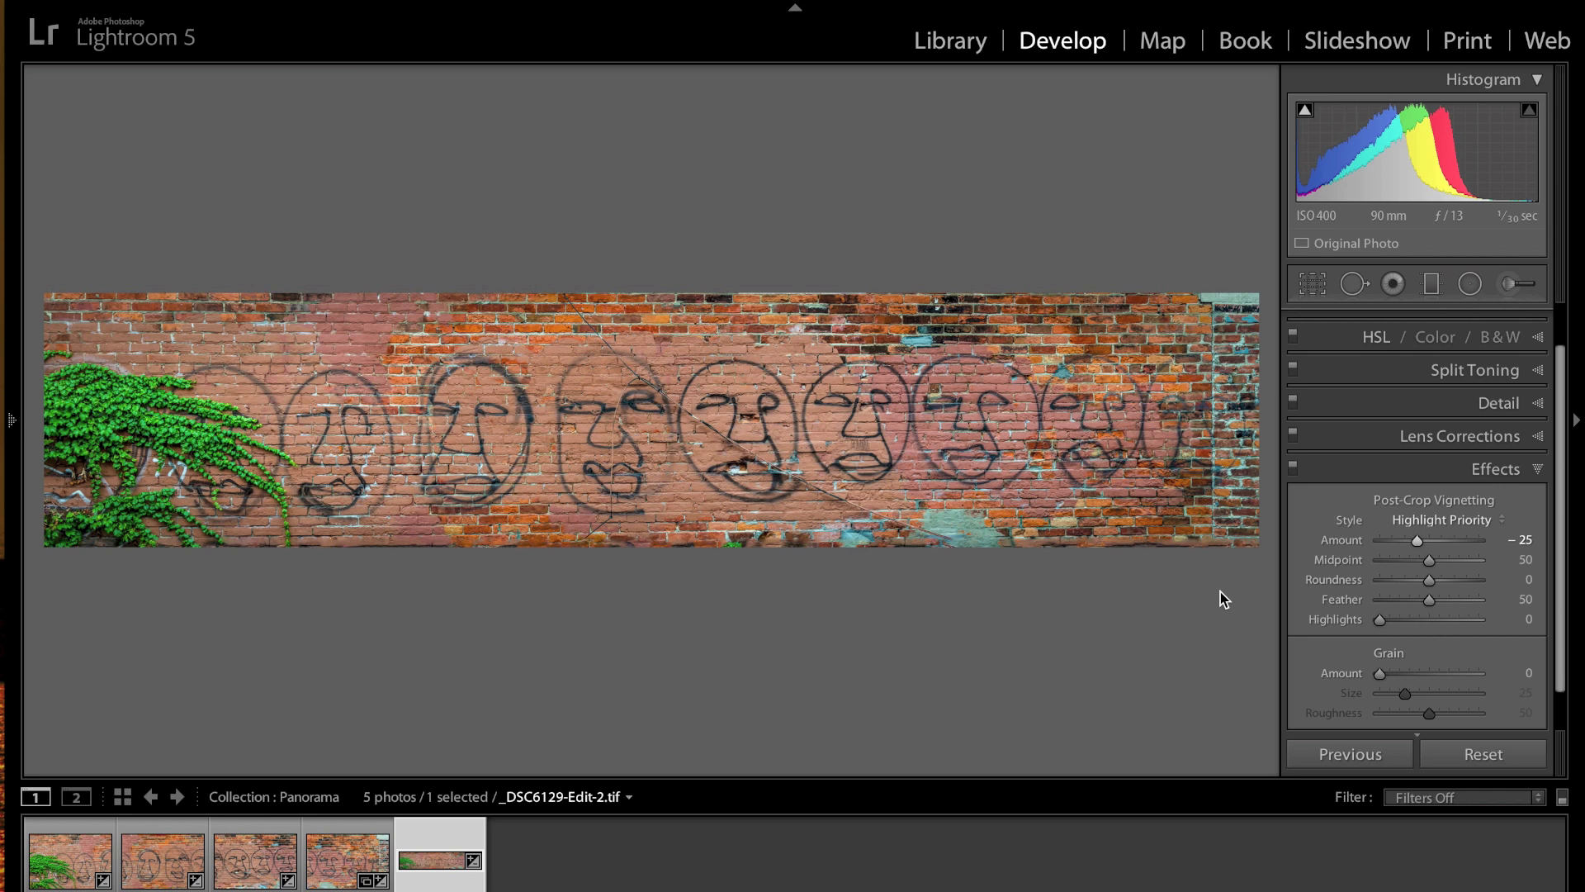
click(1539, 472)
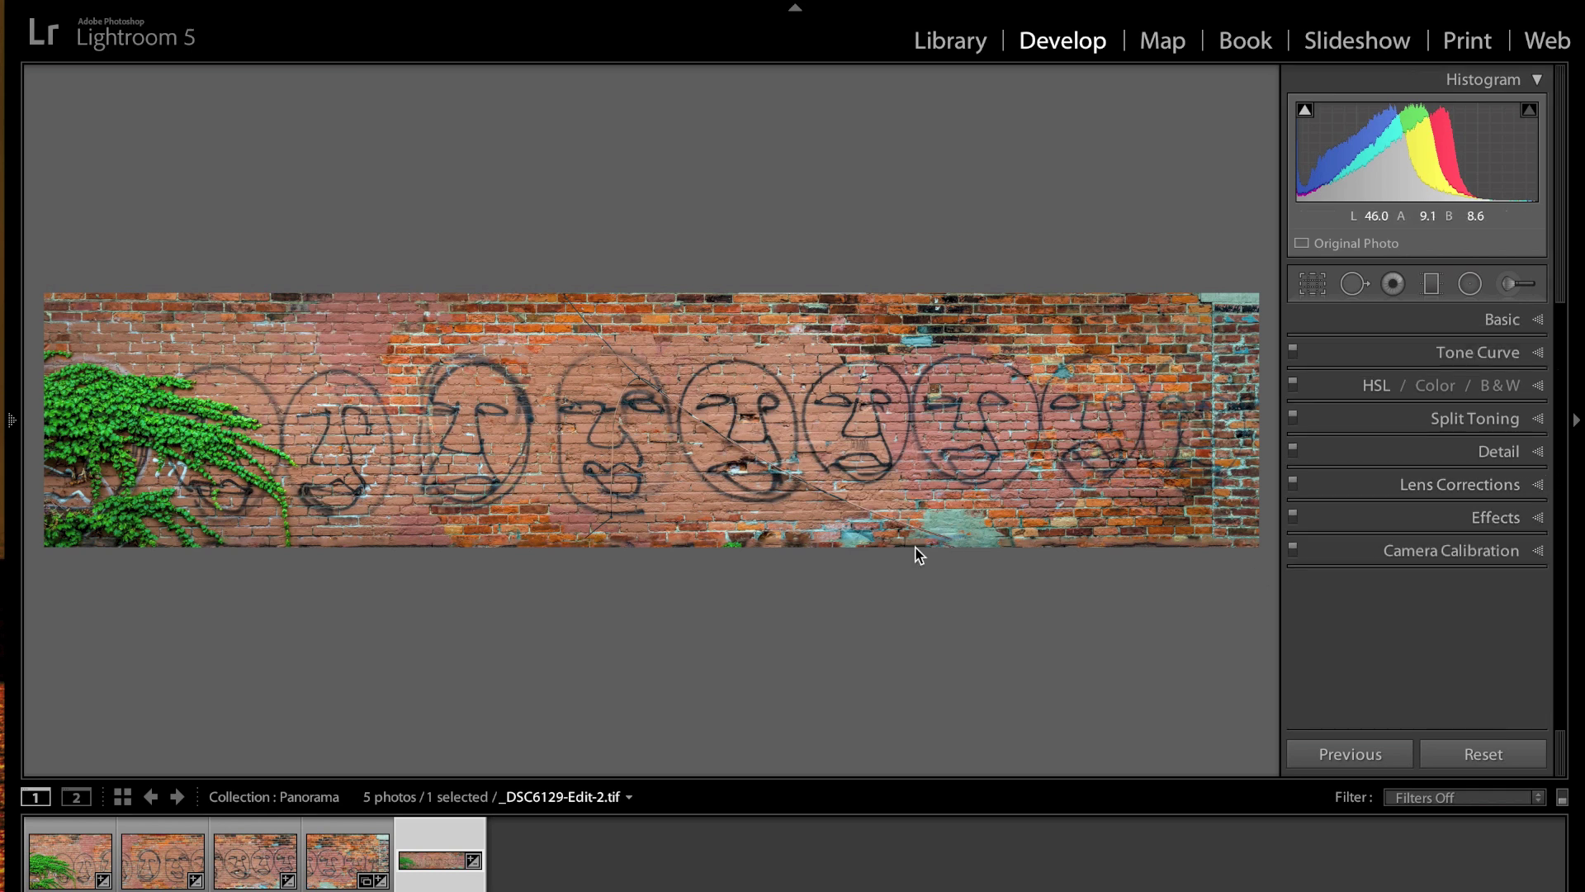